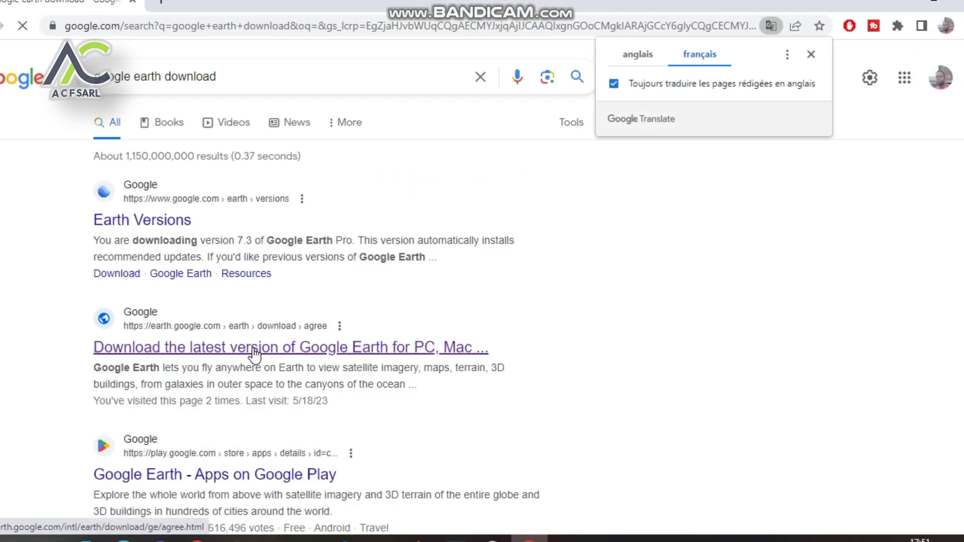
- Open the download page for the latest Google Earth version from the search results and review its terms and download options
{"action": "left_click", "coordinate": [244, 349]}
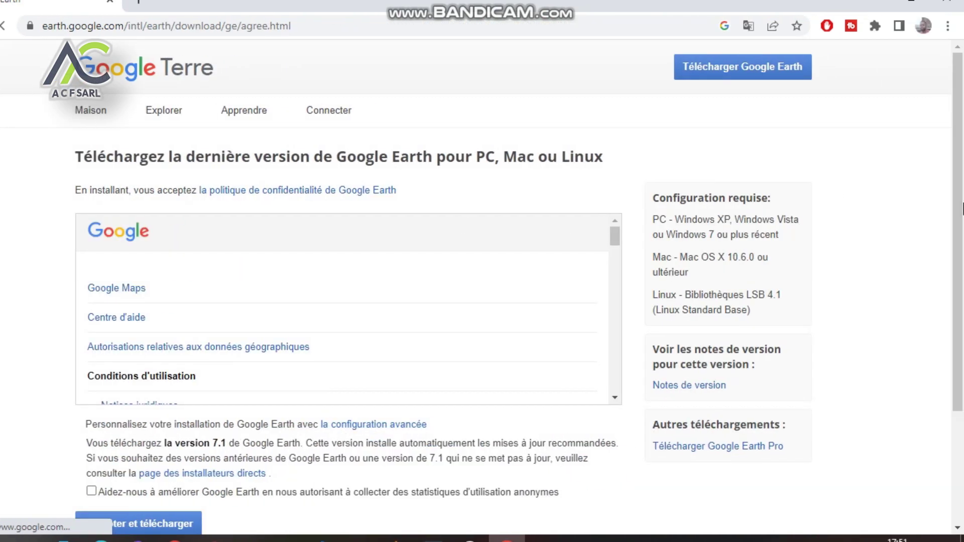
{"action": "left_click_drag", "start_coordinate": [962, 225], "coordinate": [962, 331]}
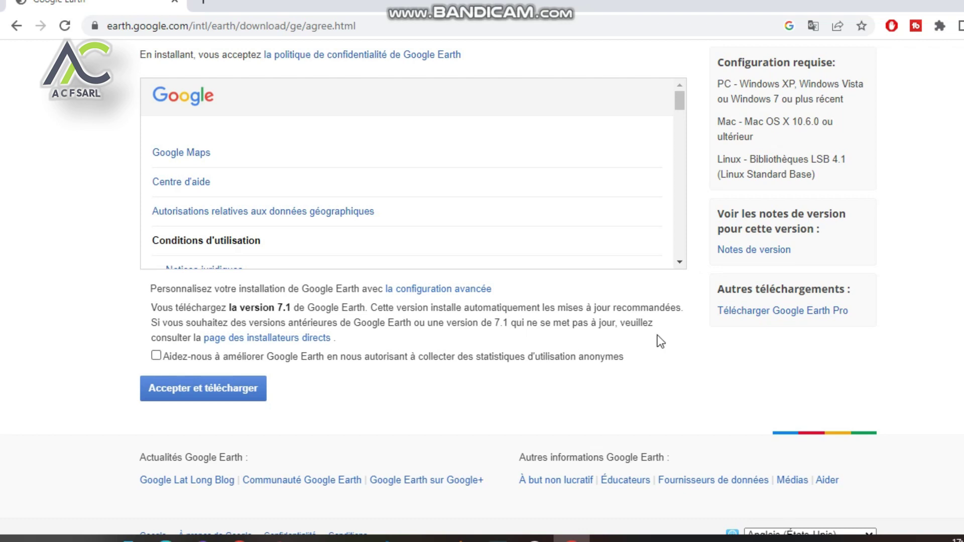
- Minimise the browser, launch Google Earth Pro from the desktop and dismiss the startup tips
{"action": "left_click", "coordinate": [877, 11]}
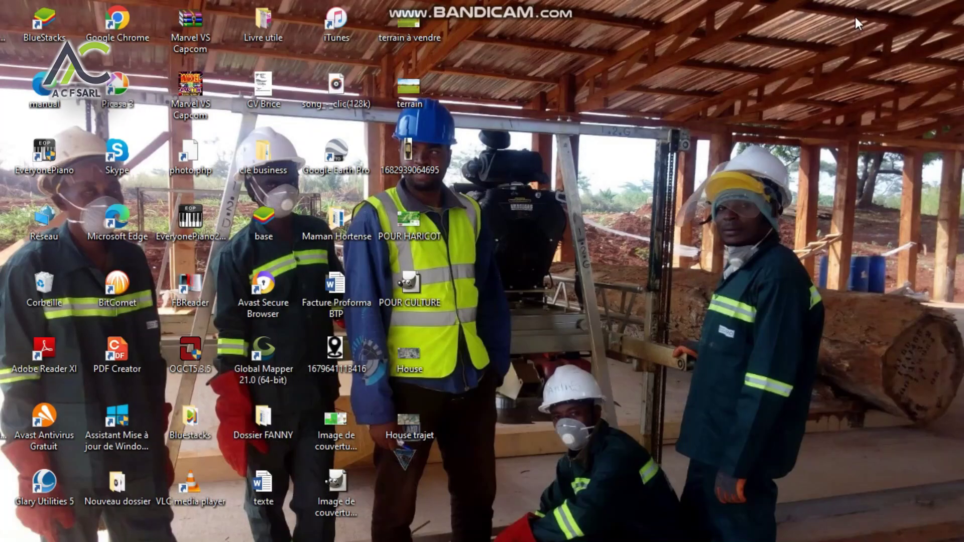
{"action": "double_click", "coordinate": [344, 155]}
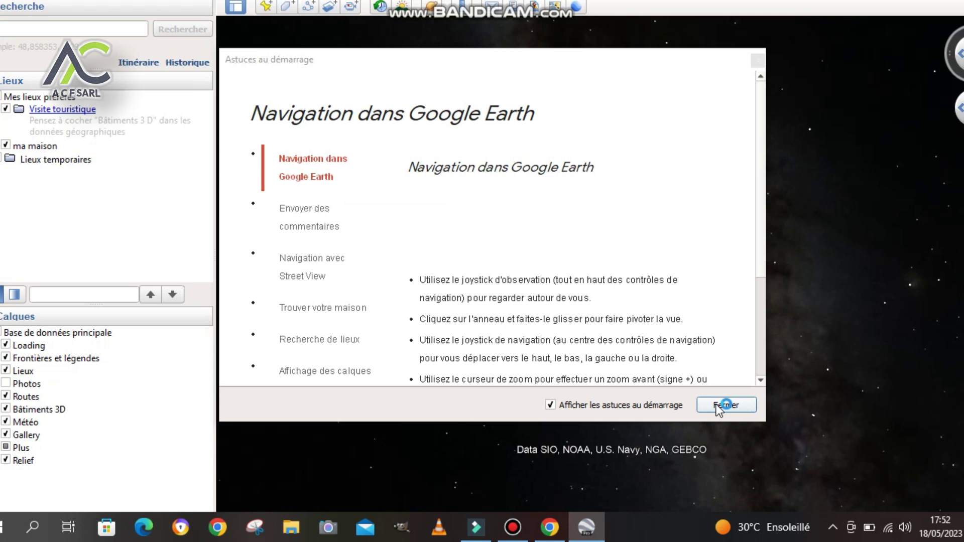
{"action": "left_click", "coordinate": [720, 409]}
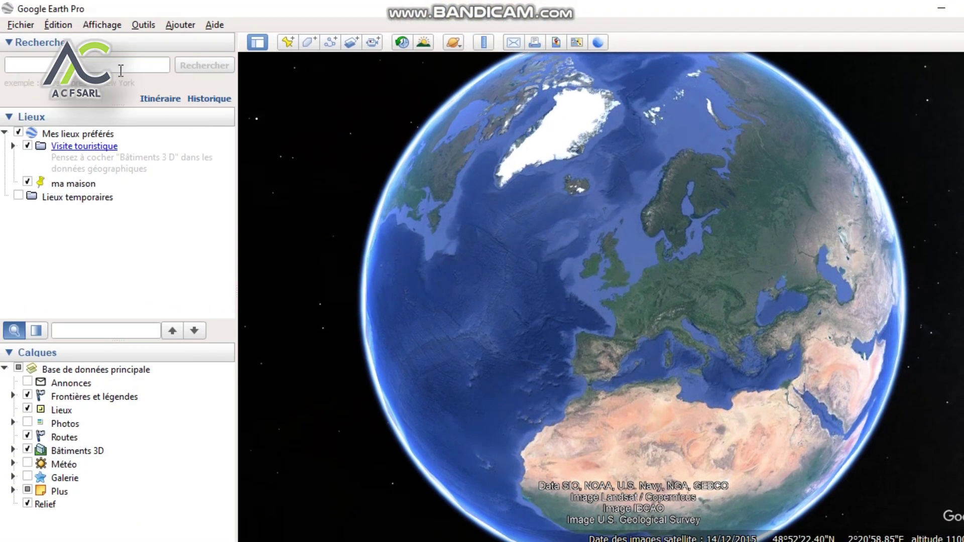
- Try the globe's navigation controls by zooming in and out and moving the view west and east
{"action": "left_click", "coordinate": [118, 66]}
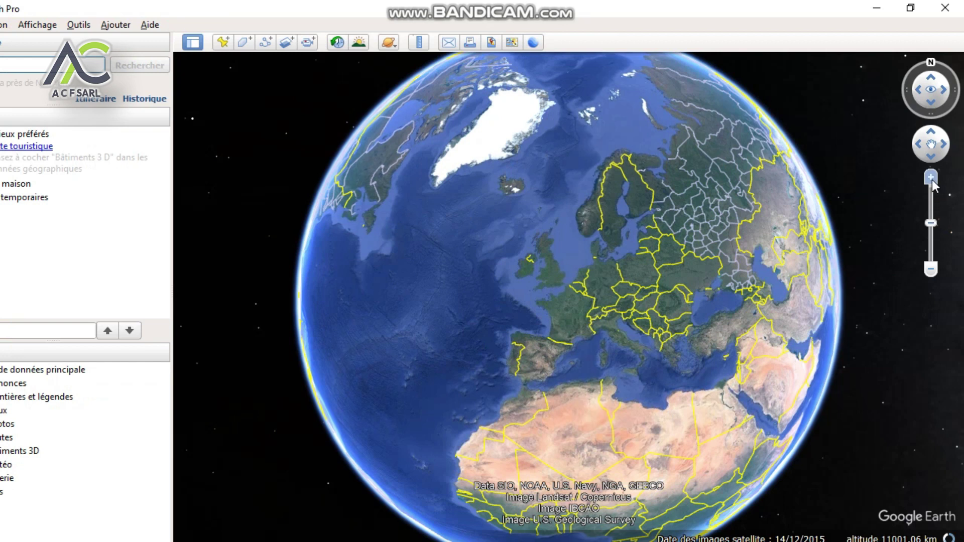
{"action": "left_click", "coordinate": [932, 180]}
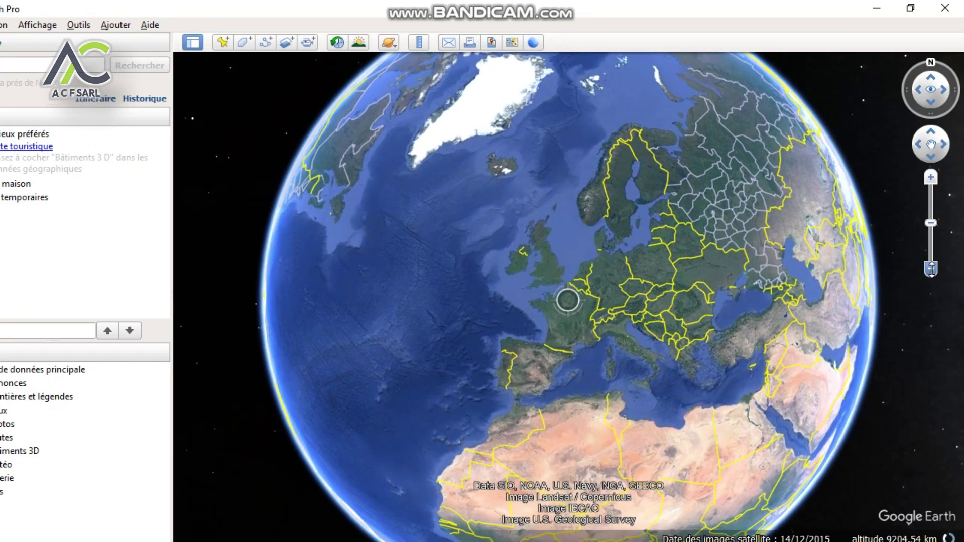
{"action": "left_click", "coordinate": [931, 269]}
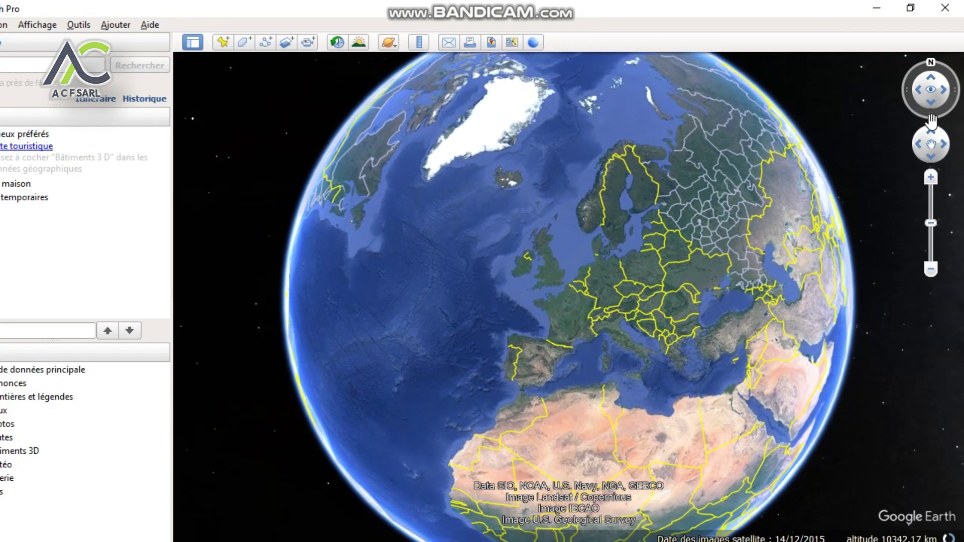
{"action": "left_click", "coordinate": [915, 145]}
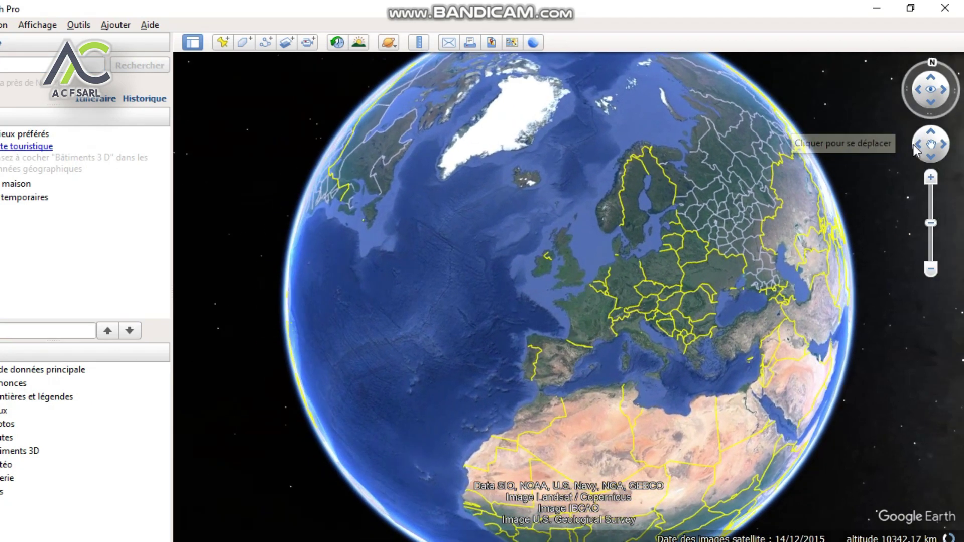
{"action": "left_click", "coordinate": [943, 145]}
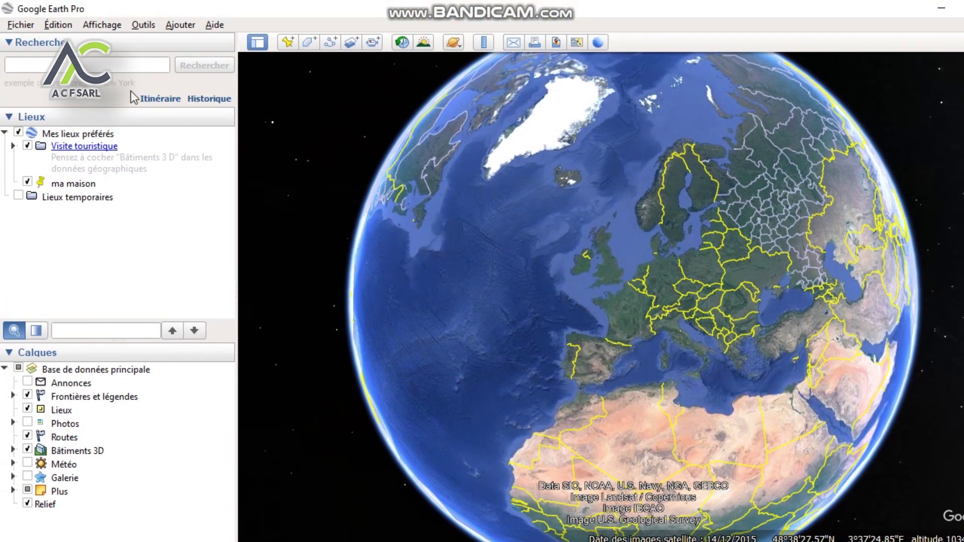
- Hide the sidebar with the search, places and layers so the globe fills the window
{"action": "left_click", "coordinate": [85, 64]}
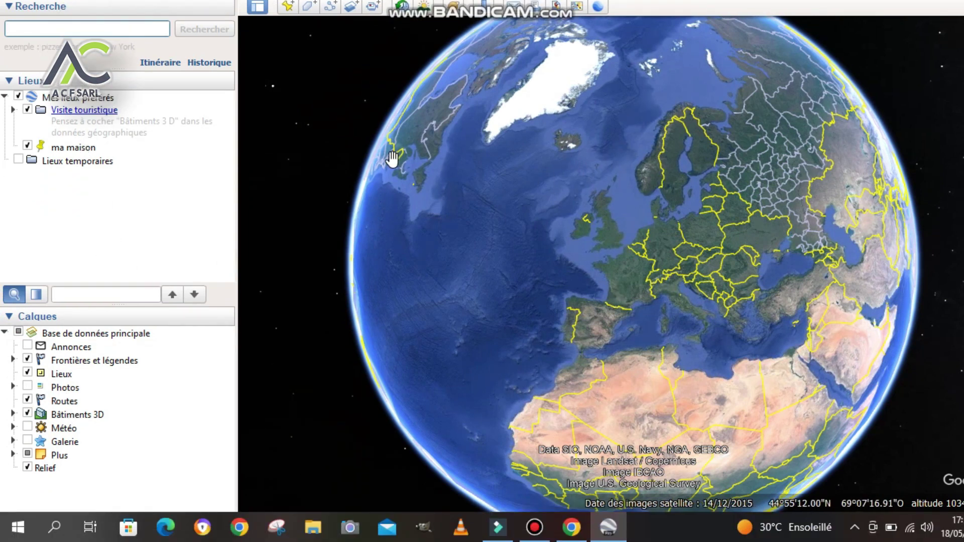
{"action": "left_click", "coordinate": [111, 205]}
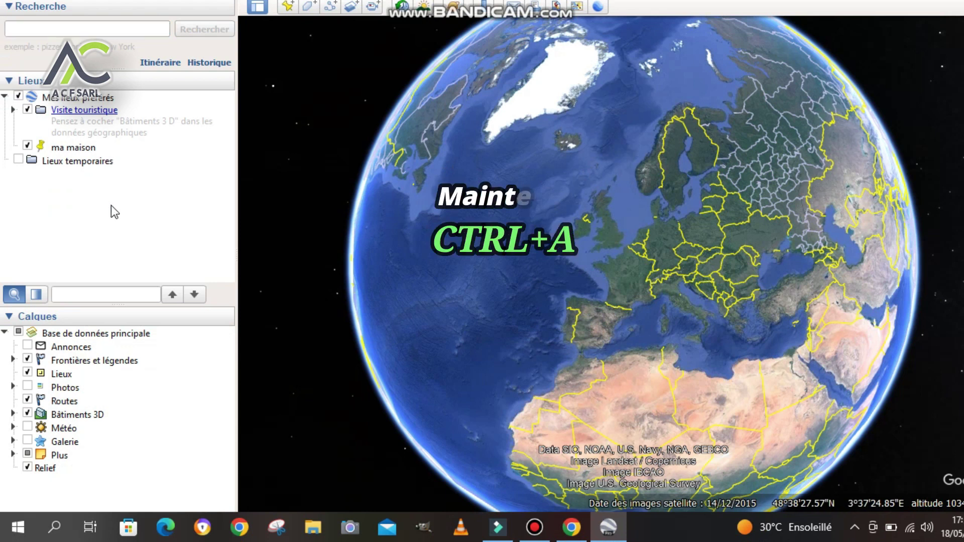
{"action": "key", "text": "ctrl+alt+b"}
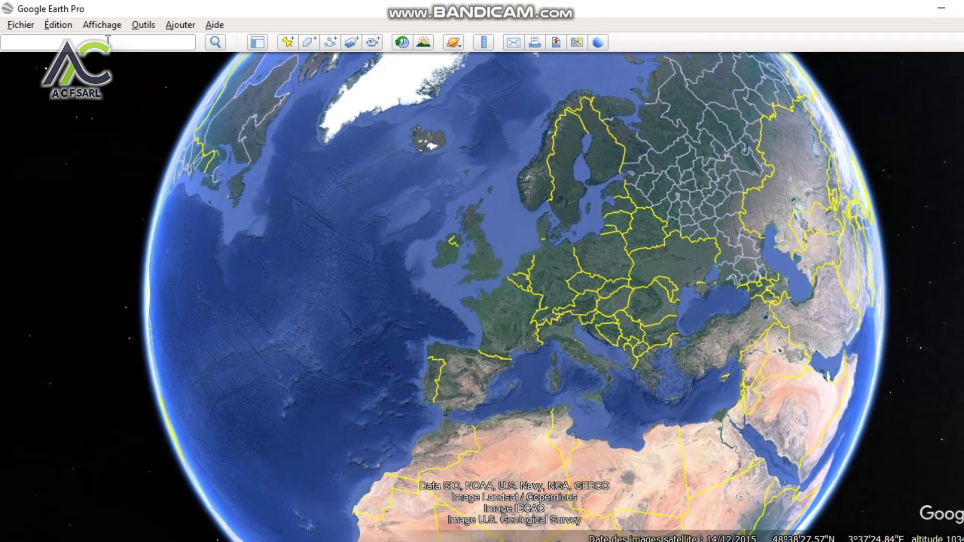
- Search for Paris and examine the city centre and the streets around Bastille up close
{"action": "left_click", "coordinate": [107, 4]}
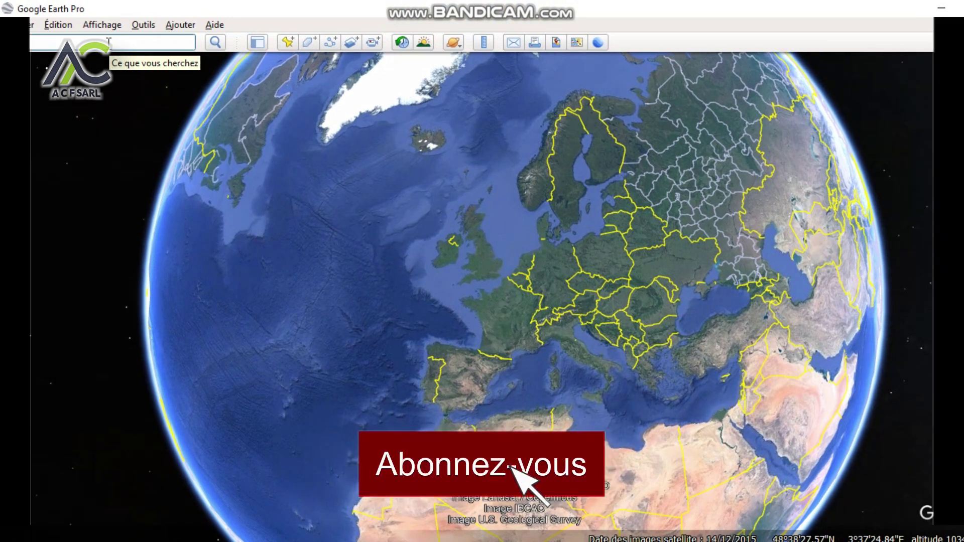
{"action": "type", "text": "Paris"}
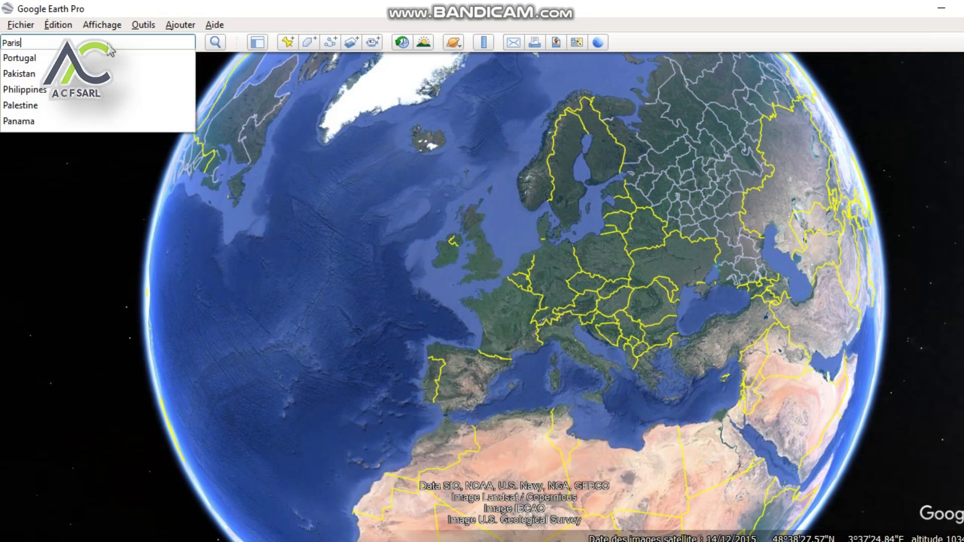
{"action": "key", "text": "Return"}
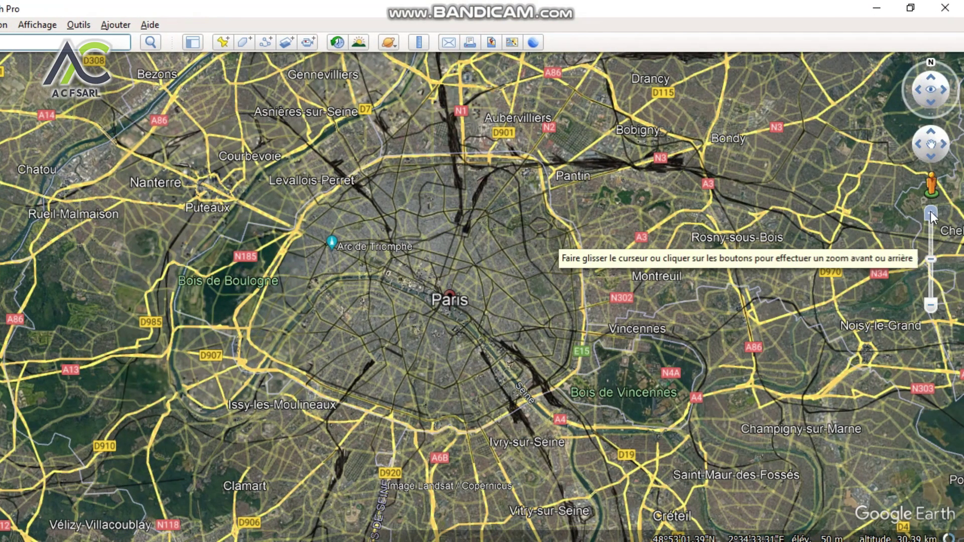
{"action": "left_click", "coordinate": [931, 212]}
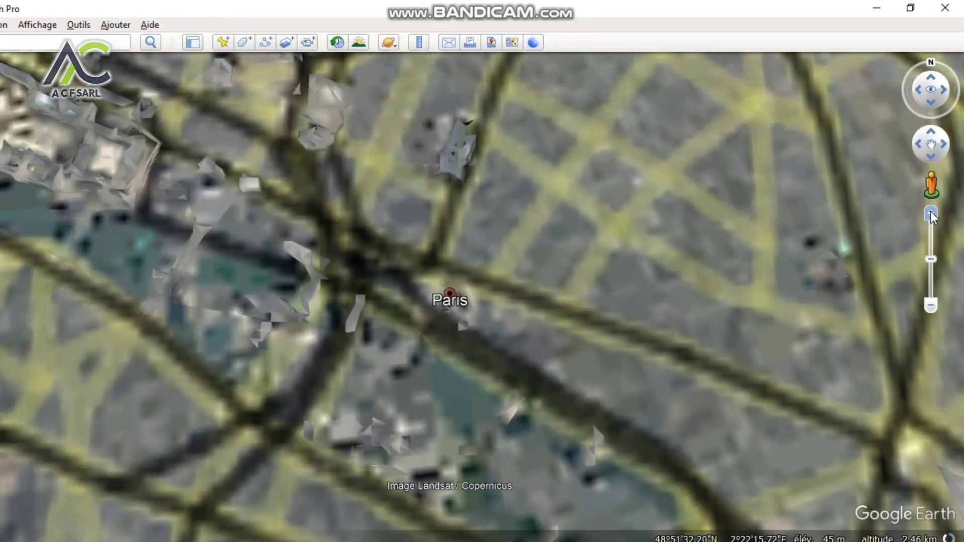
{"action": "left_click_drag", "start_coordinate": [874, 225], "coordinate": [695, 267]}
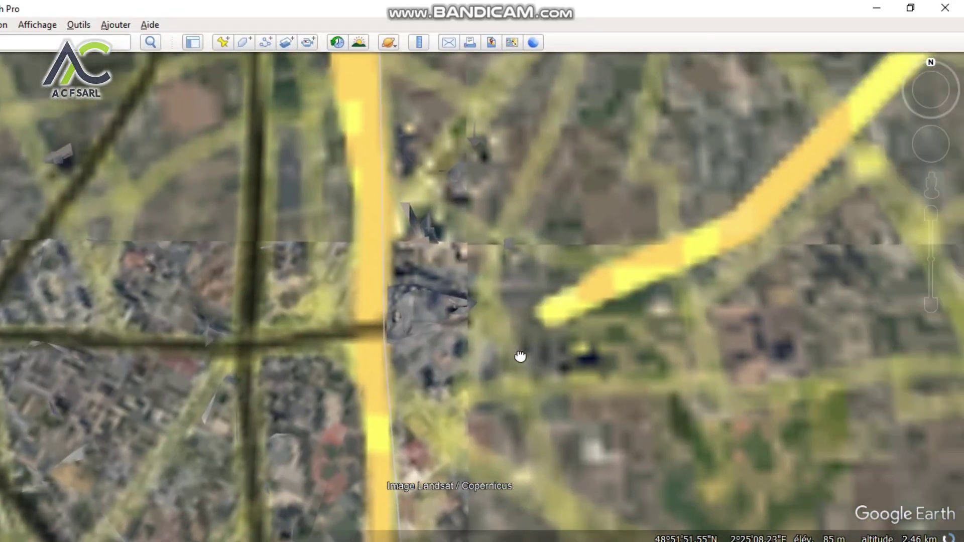
{"action": "left_click_drag", "start_coordinate": [520, 357], "coordinate": [796, 290]}
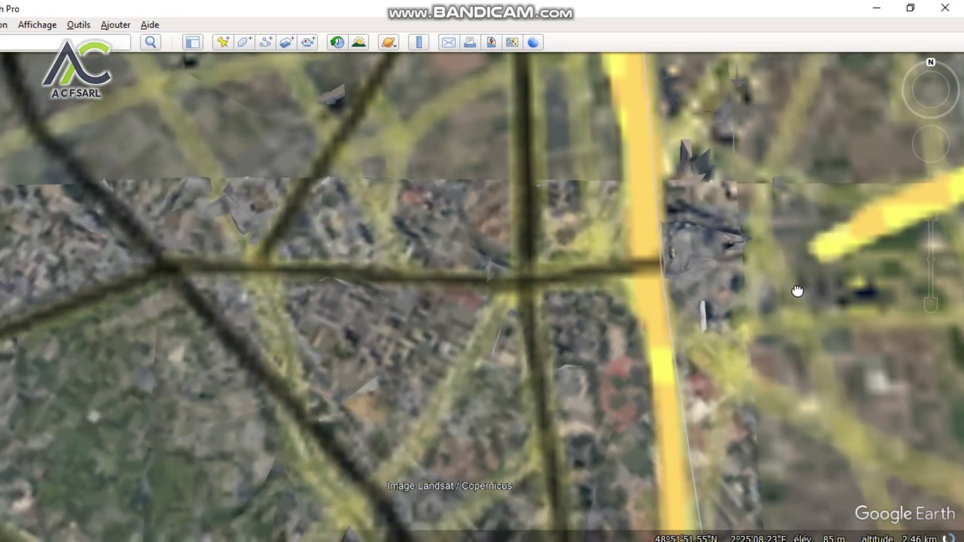
{"action": "left_click_drag", "start_coordinate": [135, 474], "coordinate": [675, 268]}
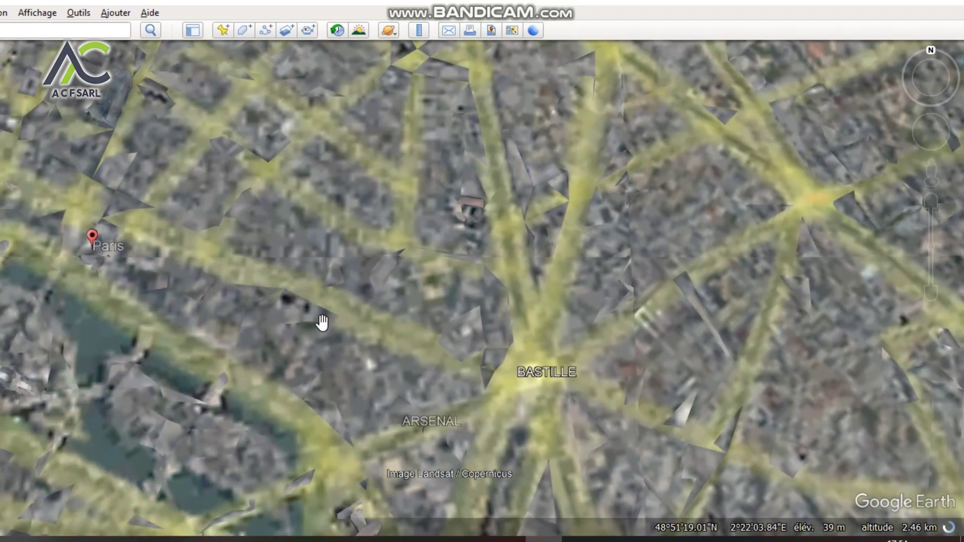
{"action": "left_click_drag", "start_coordinate": [320, 323], "coordinate": [512, 299]}
{"action": "left_click_drag", "start_coordinate": [359, 279], "coordinate": [492, 336]}
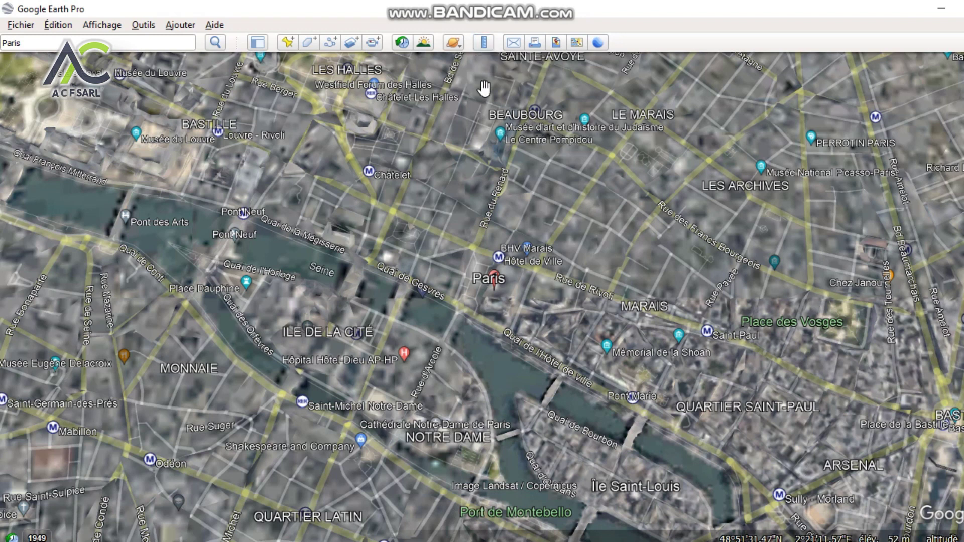
- Replace the search text with Bertoua and fly to that city
{"action": "left_click", "coordinate": [60, 43]}
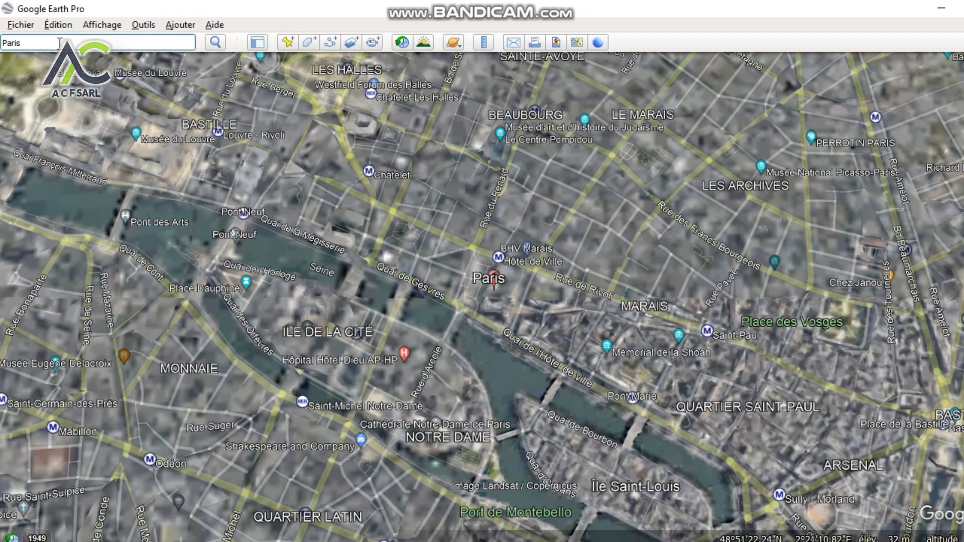
{"action": "key", "text": "BackSpace"}
{"action": "key", "text": "BackSpace"}
{"action": "key", "text": "BackSpace"}
{"action": "key", "text": "BackSpace"}
{"action": "key", "text": "BackSpace"}
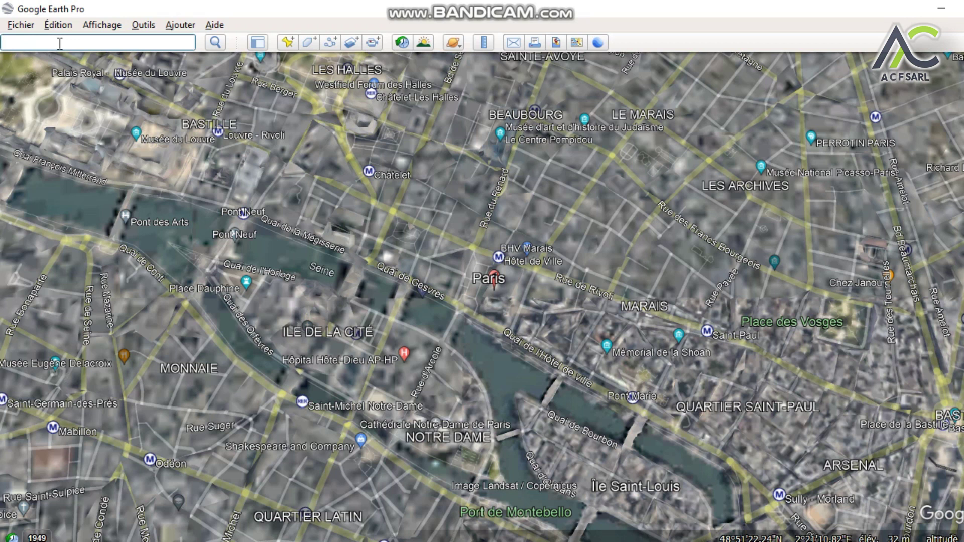
{"action": "type", "text": "Ber"}
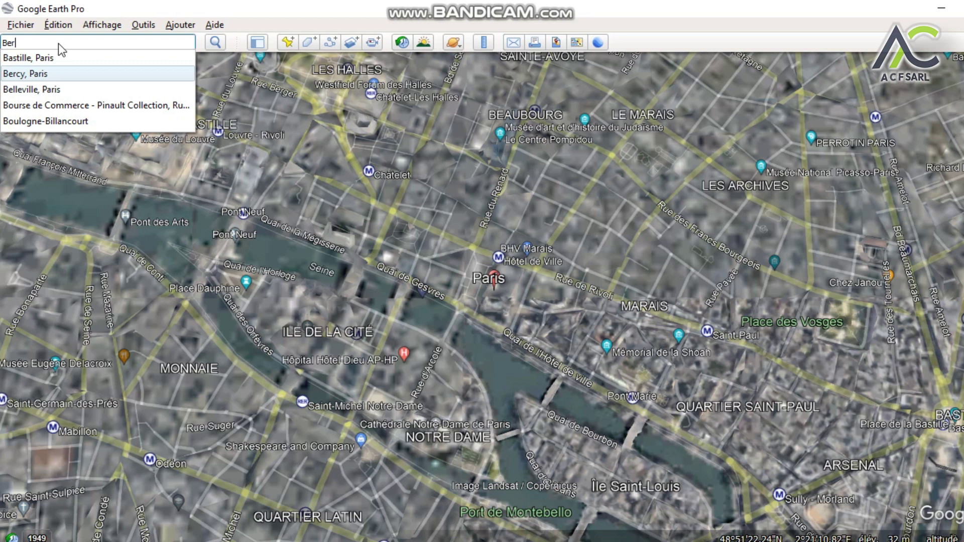
{"action": "type", "text": "toua"}
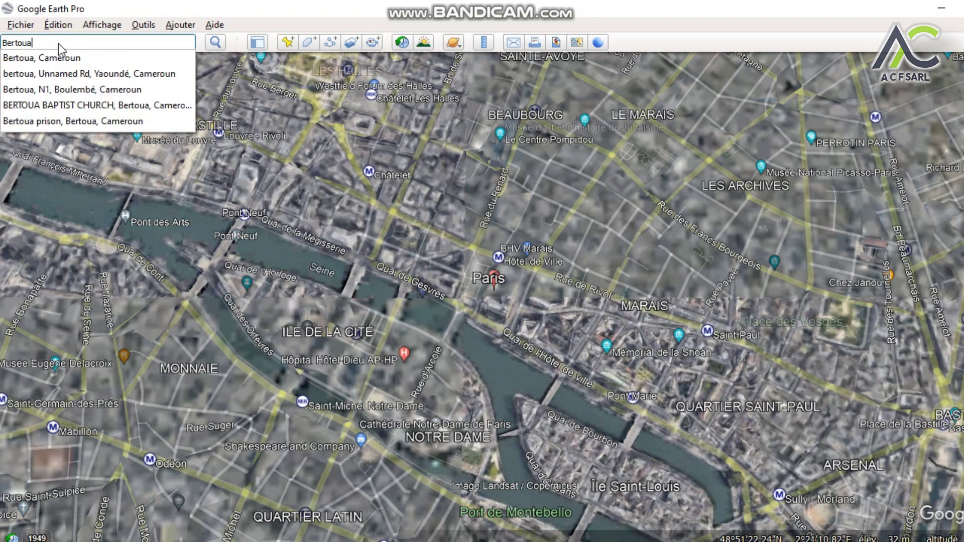
{"action": "key", "text": "Return"}
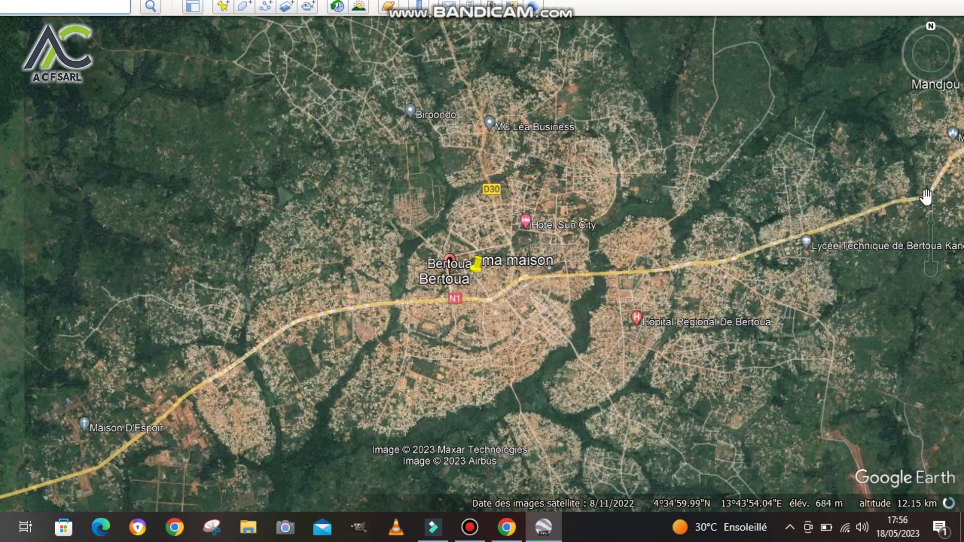
- Measure the straight-line distance in metres with the Ruler, from the junction northwest of the Bertoua marker to the next large junction along the road east
{"action": "mouse_move", "coordinate": [926, 192]}
{"action": "left_click_drag", "start_coordinate": [931, 178], "coordinate": [931, 176]}
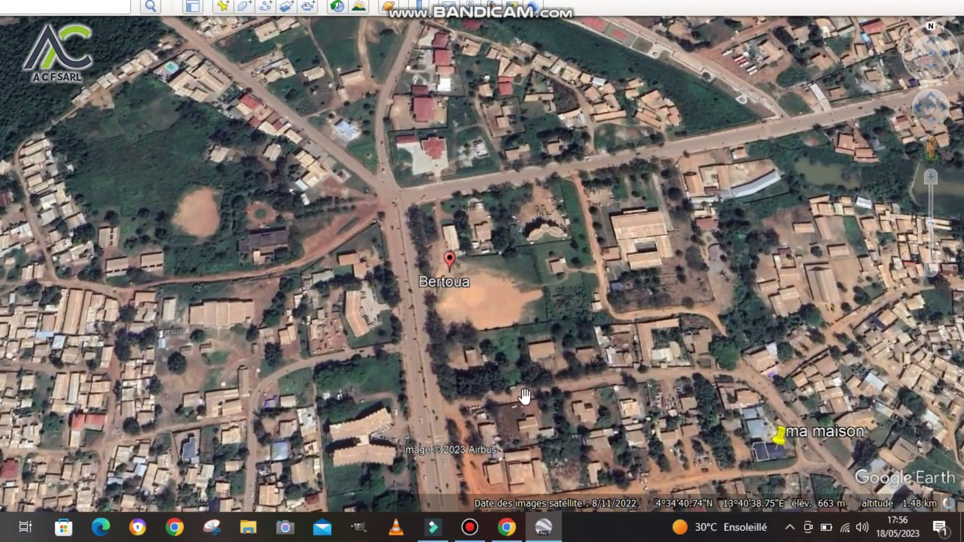
{"action": "left_click_drag", "start_coordinate": [529, 332], "coordinate": [573, 319]}
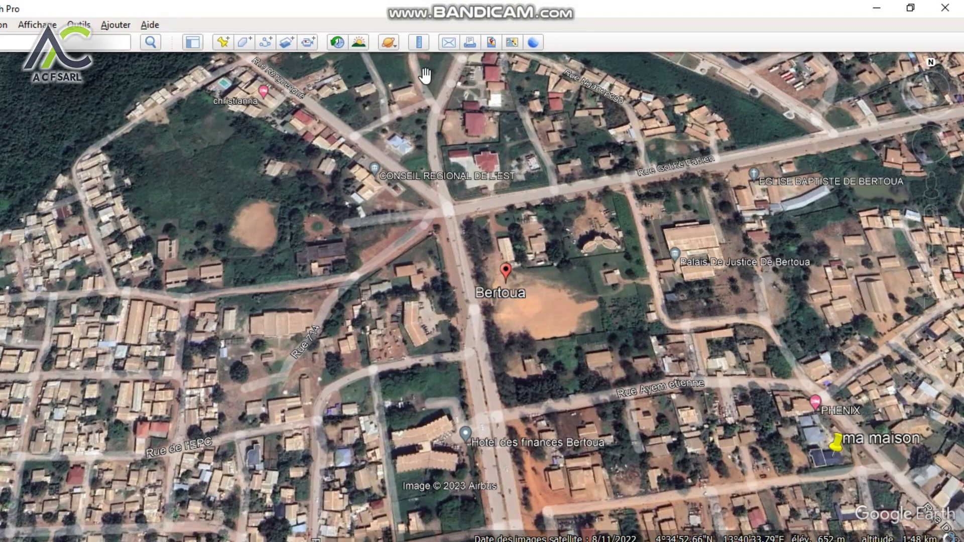
{"action": "left_click", "coordinate": [419, 45]}
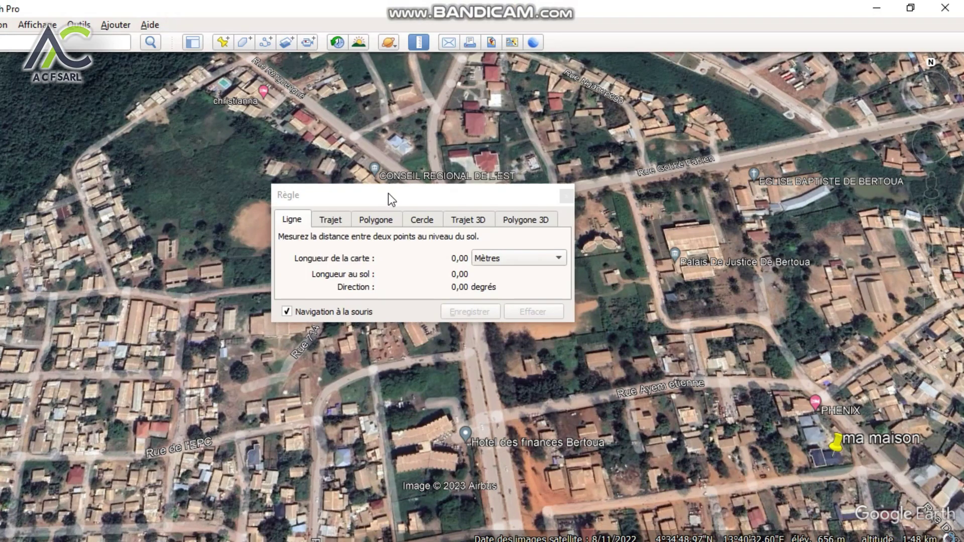
{"action": "left_click_drag", "start_coordinate": [387, 195], "coordinate": [182, 110]}
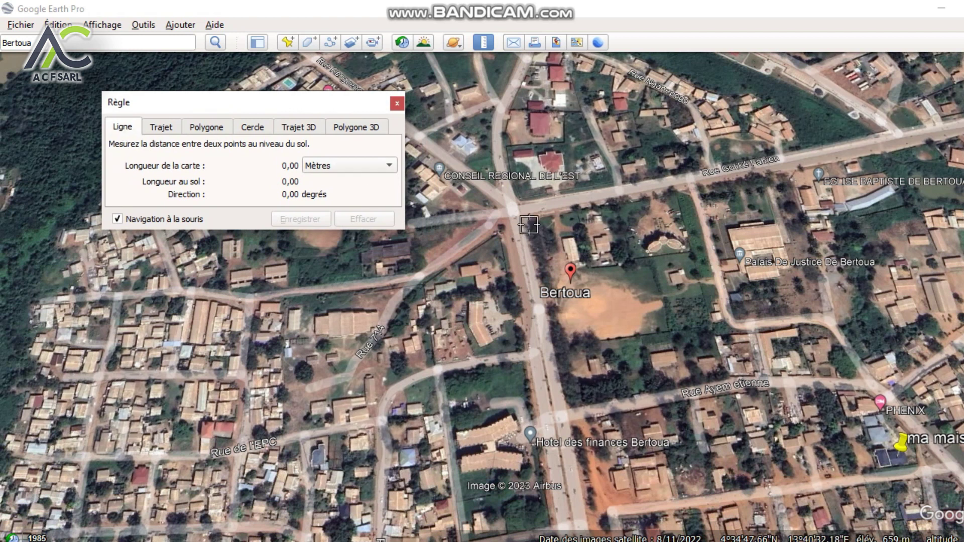
{"action": "left_click", "coordinate": [513, 212]}
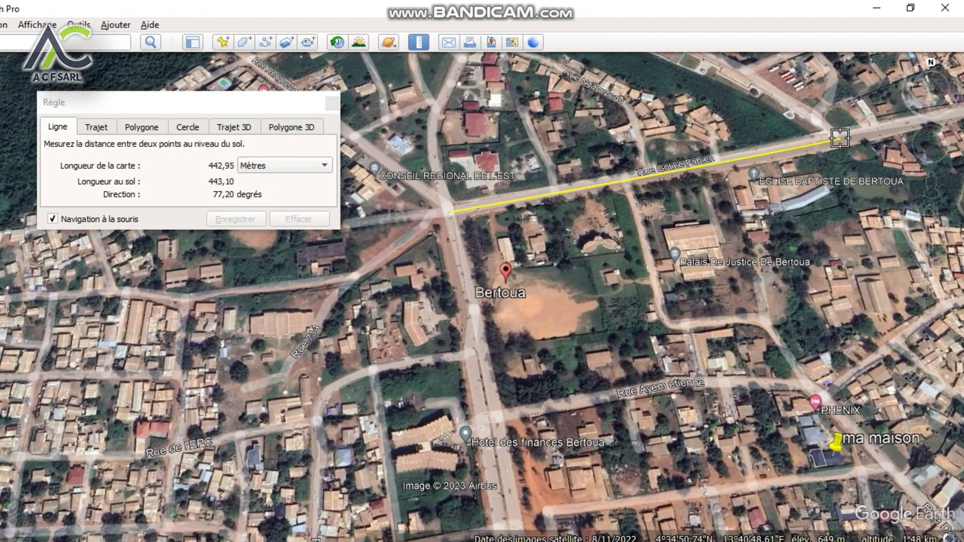
{"action": "left_click", "coordinate": [840, 141]}
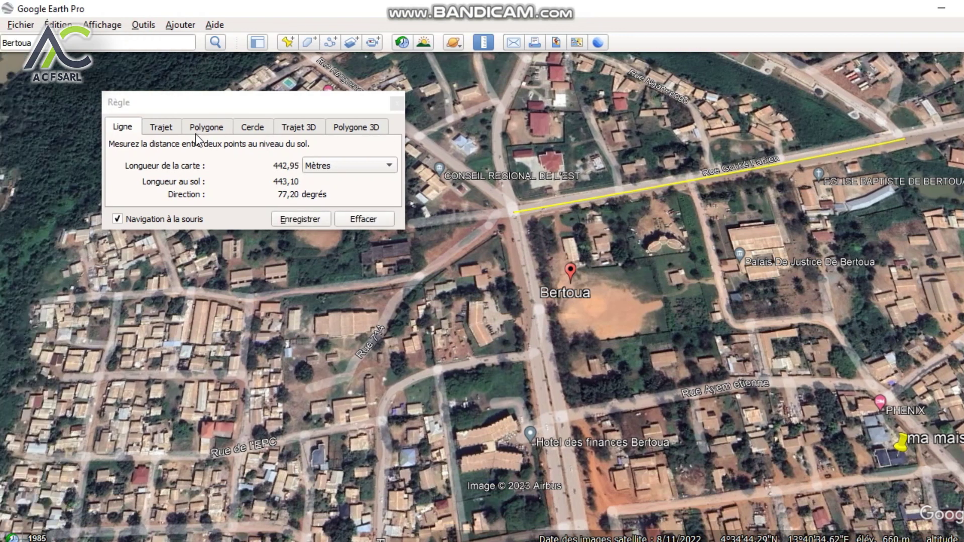
- Measure a multi-point path in metres from the same junction down the main road and along Rue Ayem etienne to near PHENIX
{"action": "left_click", "coordinate": [160, 127]}
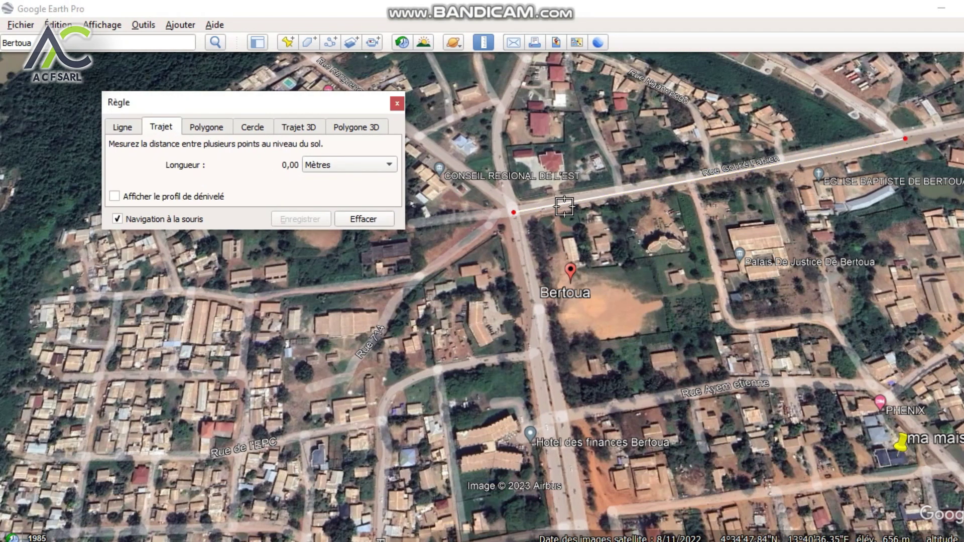
{"action": "left_click", "coordinate": [514, 213]}
{"action": "left_click", "coordinate": [541, 305]}
{"action": "left_click", "coordinate": [548, 361]}
{"action": "left_click", "coordinate": [564, 402]}
{"action": "left_click", "coordinate": [634, 388]}
{"action": "left_click", "coordinate": [682, 381]}
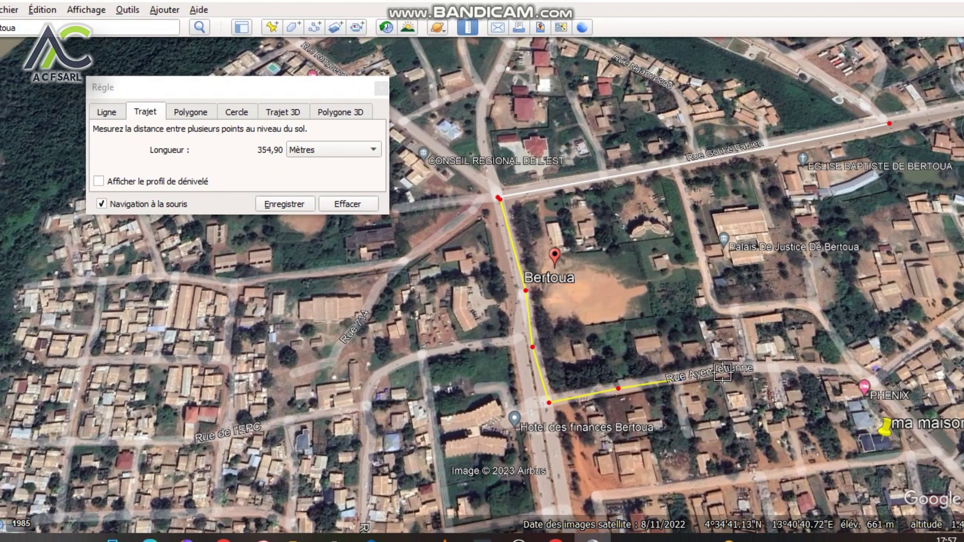
{"action": "left_click", "coordinate": [762, 371]}
{"action": "left_click", "coordinate": [755, 365]}
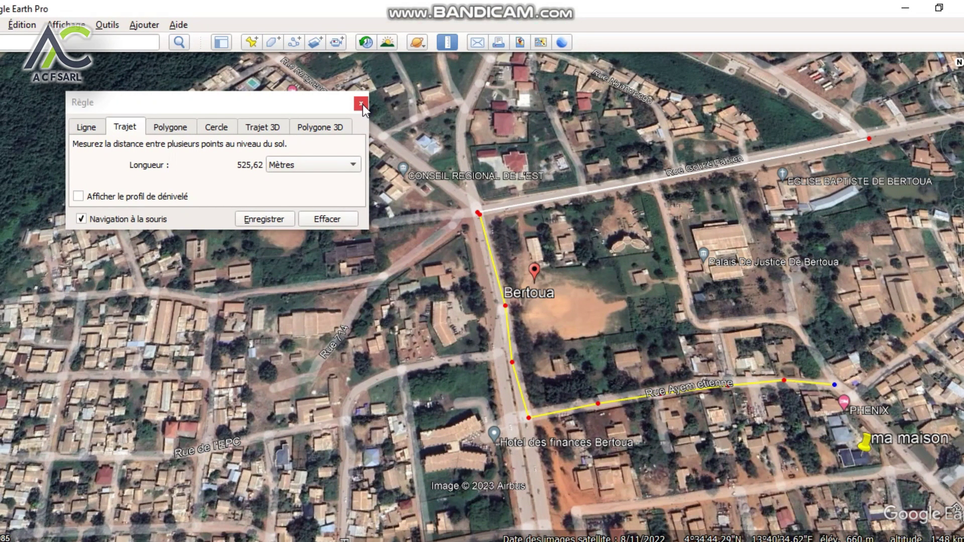
- Replace the Ruler path with a polygon measurement from the junction northwest of Bertoua's marker, down the main road and along Rue Ayem etienne to near PHENIX
{"action": "left_click", "coordinate": [361, 89]}
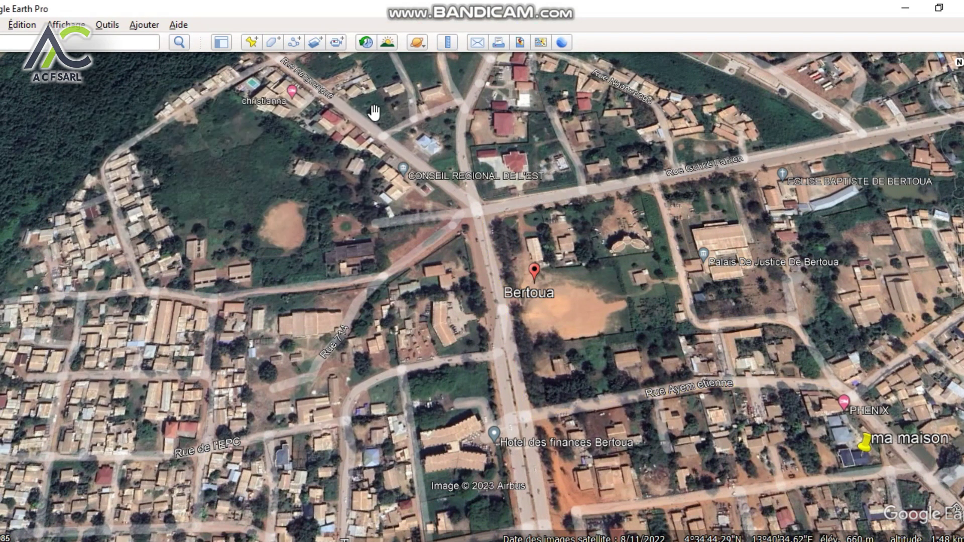
{"action": "left_click", "coordinate": [448, 43]}
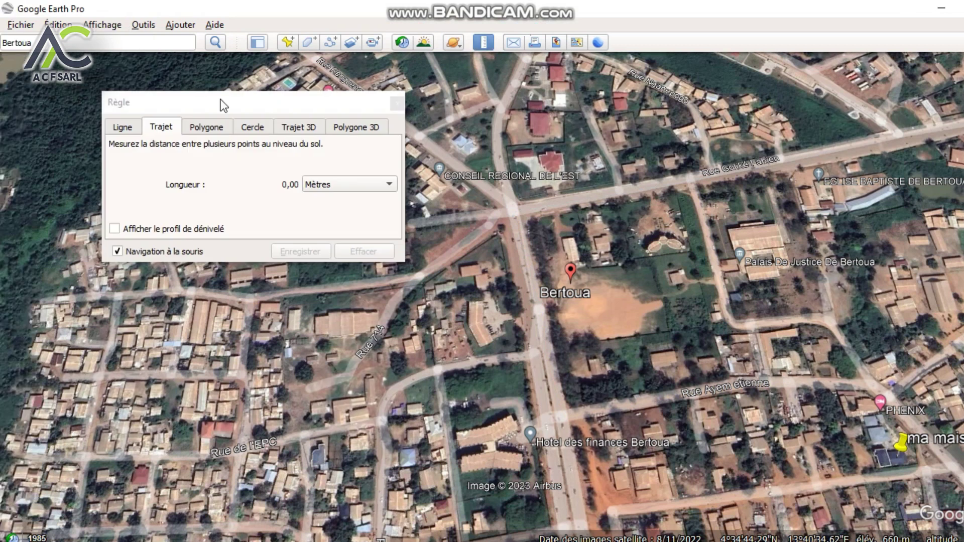
{"action": "left_click", "coordinate": [198, 129]}
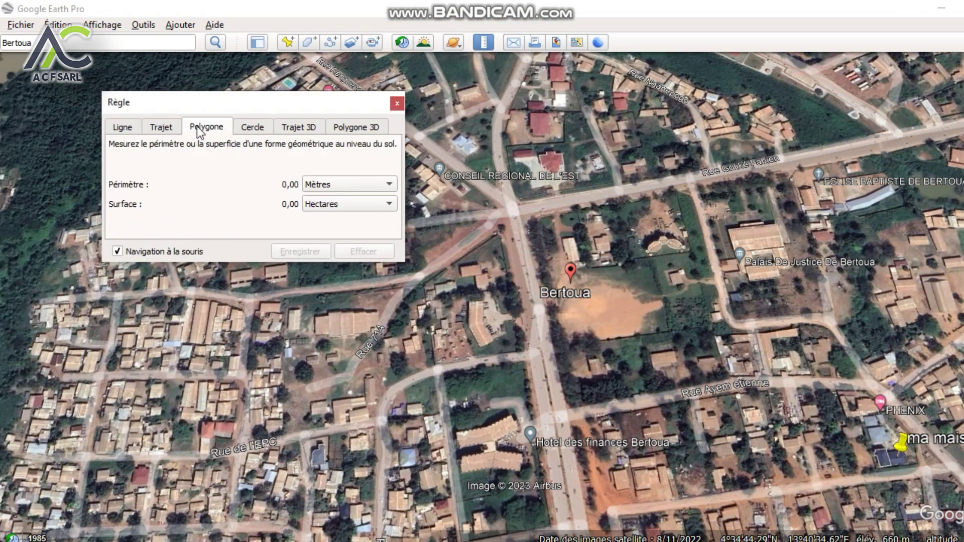
{"action": "left_click_drag", "start_coordinate": [221, 110], "coordinate": [138, 93]}
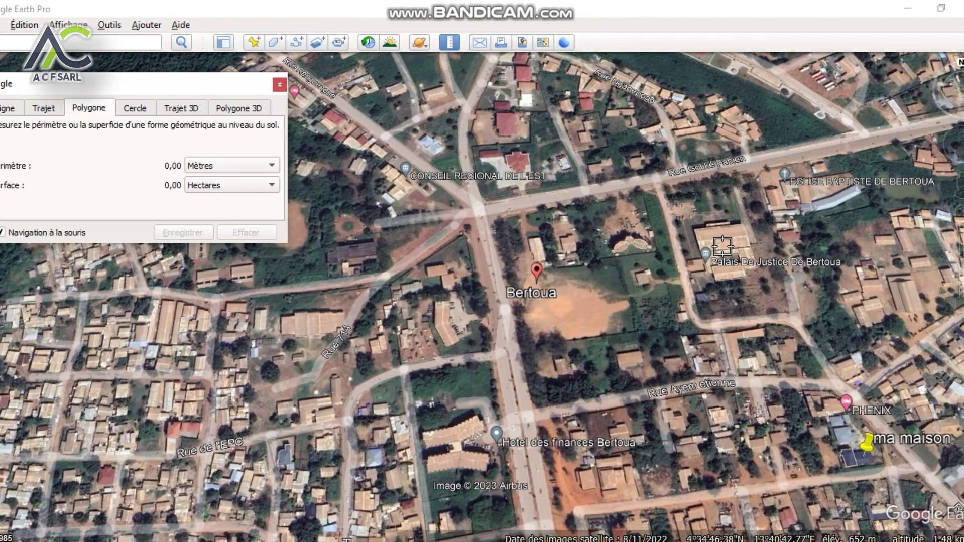
{"action": "left_click", "coordinate": [484, 212]}
{"action": "left_click", "coordinate": [496, 264]}
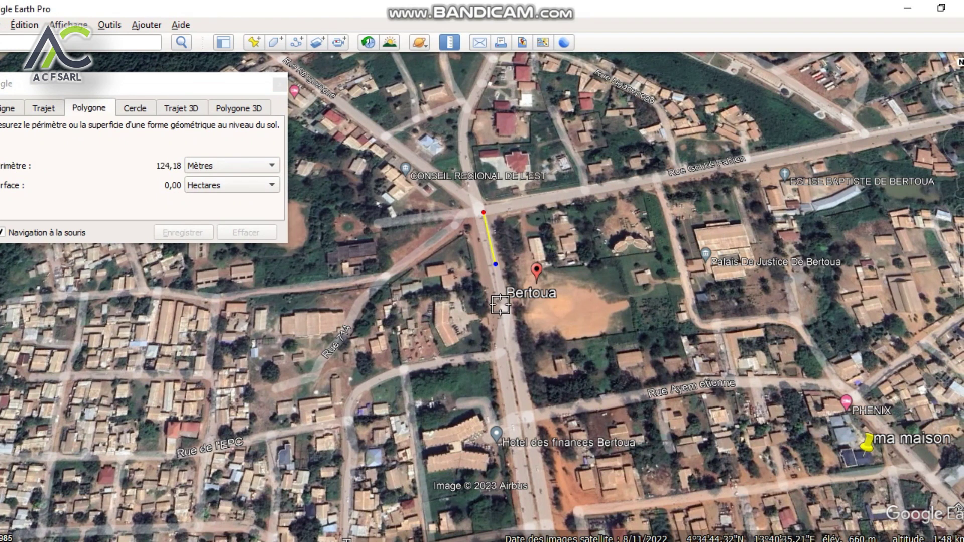
{"action": "left_click", "coordinate": [503, 320]}
{"action": "left_click", "coordinate": [520, 380]}
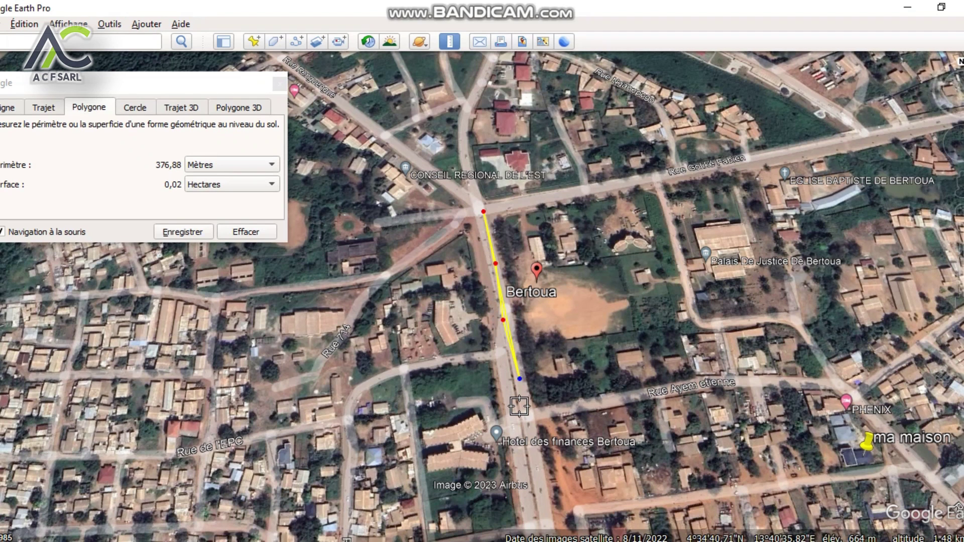
{"action": "left_click", "coordinate": [524, 415]}
{"action": "left_click", "coordinate": [577, 409]}
{"action": "left_click", "coordinate": [650, 385]}
{"action": "left_click", "coordinate": [706, 376]}
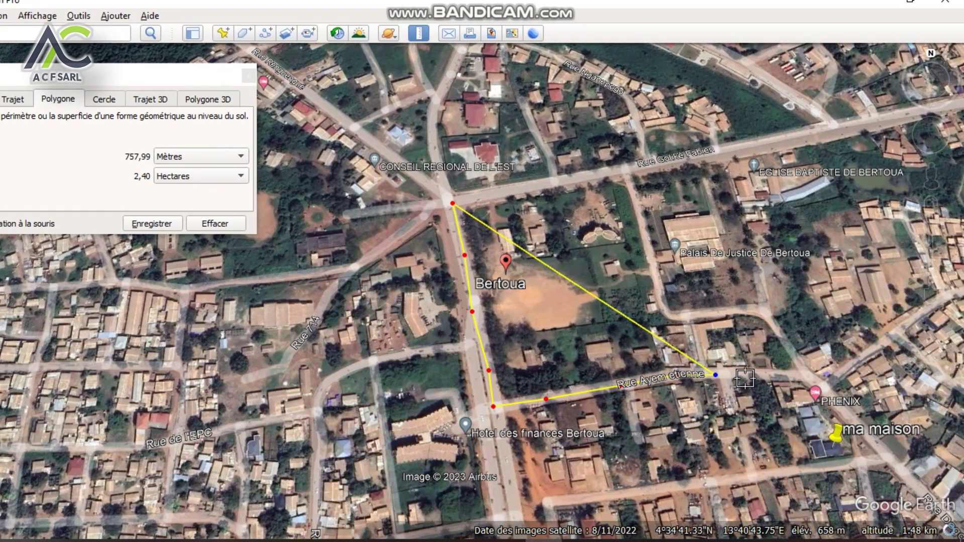
{"action": "left_click", "coordinate": [758, 377]}
{"action": "left_click", "coordinate": [800, 377]}
{"action": "left_click", "coordinate": [805, 373]}
- Complete the polygon along the streets west of Palais De Justice De Bertoua and back to the starting junction to measure the block's perimeter and area
{"action": "left_click", "coordinate": [795, 351]}
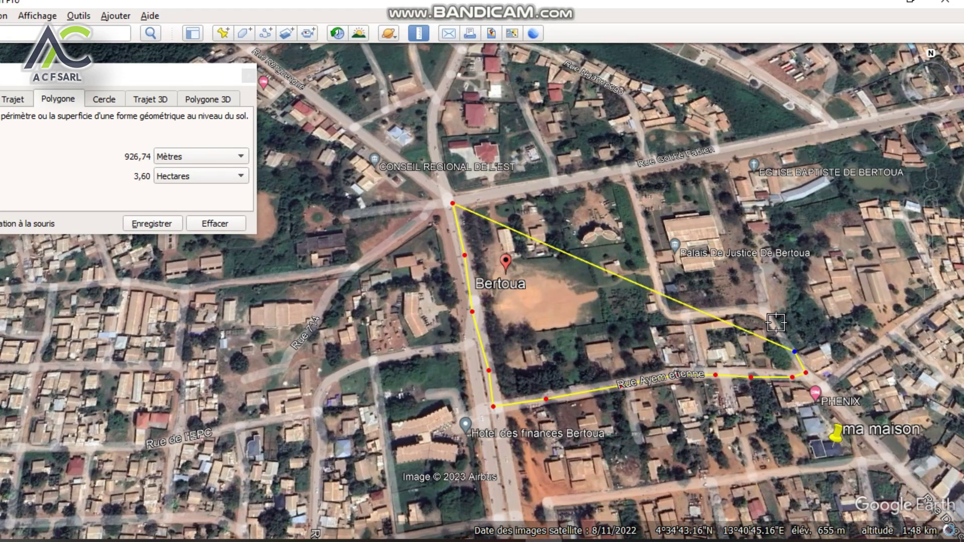
{"action": "left_click", "coordinate": [775, 323]}
{"action": "left_click", "coordinate": [758, 313]}
{"action": "left_click", "coordinate": [728, 311]}
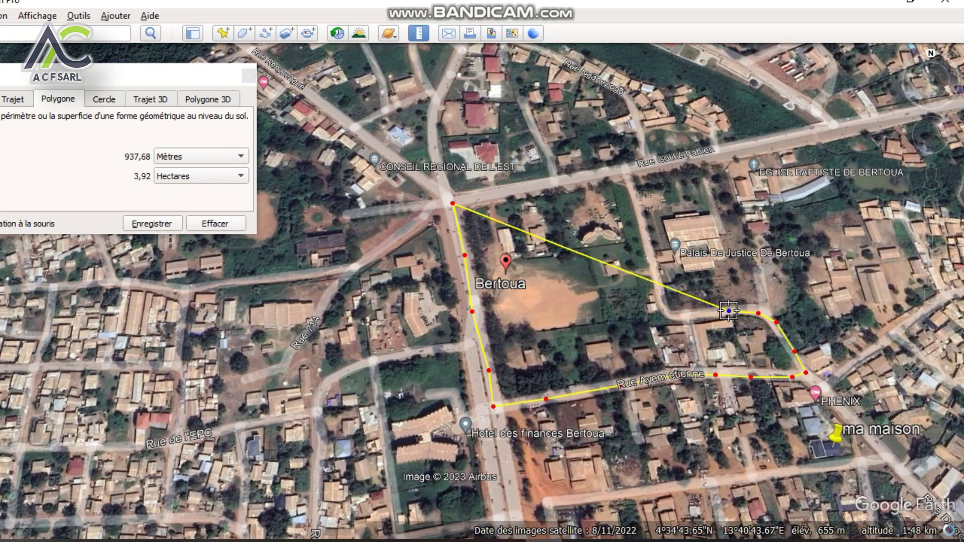
{"action": "left_click", "coordinate": [688, 313]}
{"action": "left_click", "coordinate": [670, 313]}
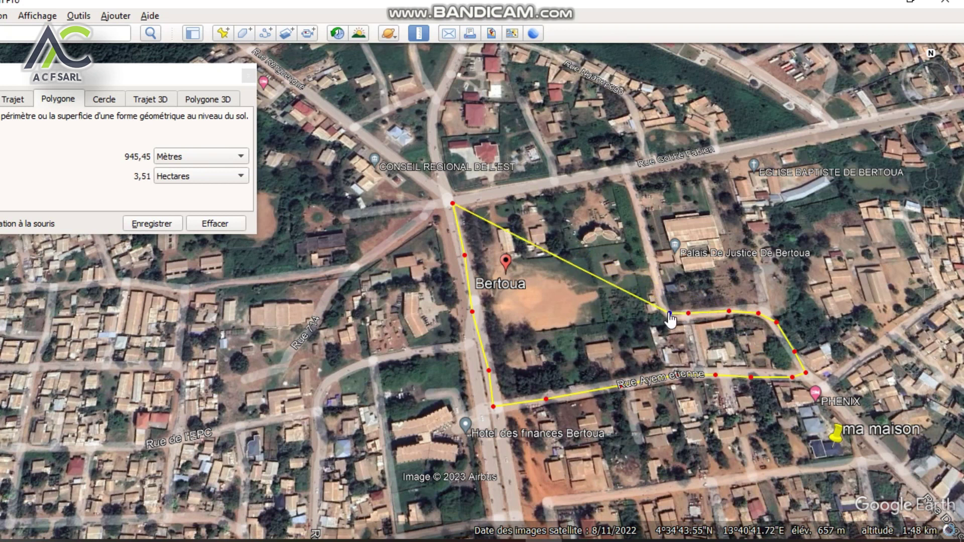
{"action": "left_click", "coordinate": [655, 262]}
{"action": "left_click", "coordinate": [642, 220]}
{"action": "left_click", "coordinate": [626, 170]}
{"action": "left_click", "coordinate": [543, 184]}
{"action": "left_click", "coordinate": [475, 196]}
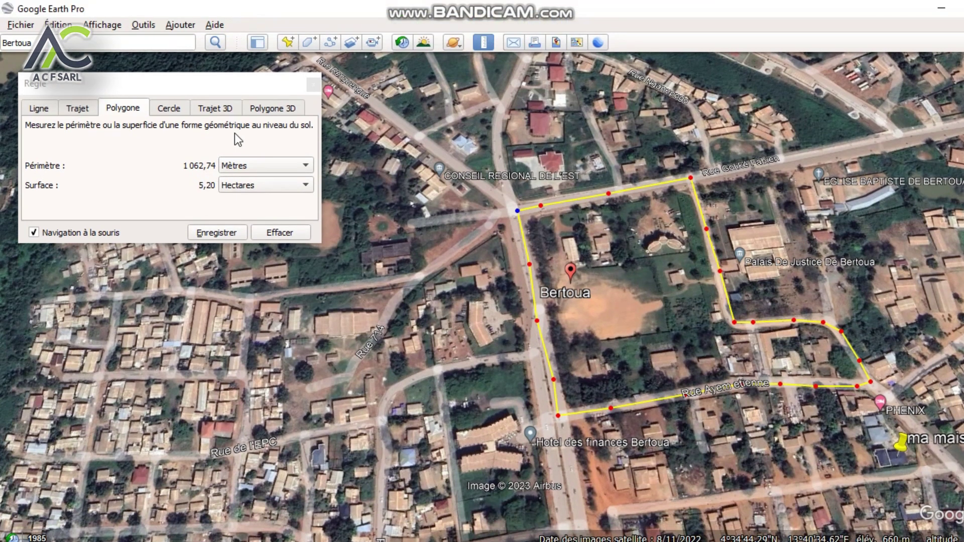
- Measure a circle of about 201 m radius centred just north of the Bertoua marker, and close the Ruler
{"action": "left_click", "coordinate": [168, 110]}
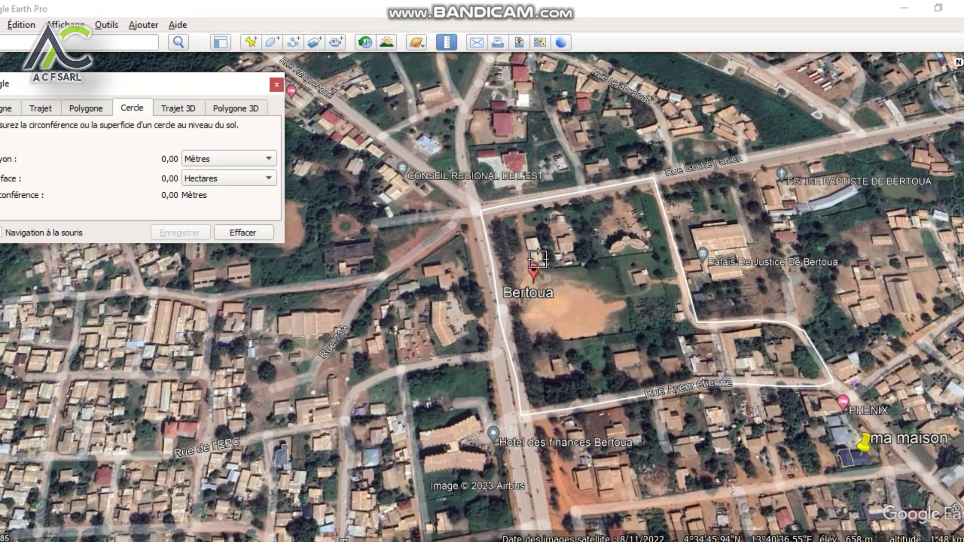
{"action": "mouse_move", "coordinate": [534, 249]}
{"action": "left_mouse_down"}
{"action": "mouse_move", "coordinate": [649, 194]}
{"action": "mouse_move", "coordinate": [505, 200]}
{"action": "mouse_move", "coordinate": [167, 183]}
{"action": "mouse_move", "coordinate": [196, 161]}
{"action": "mouse_move", "coordinate": [322, 171]}
{"action": "mouse_move", "coordinate": [618, 222]}
{"action": "mouse_move", "coordinate": [678, 182]}
{"action": "mouse_move", "coordinate": [753, 168]}
{"action": "mouse_move", "coordinate": [702, 176]}
{"action": "mouse_move", "coordinate": [708, 170]}
{"action": "left_mouse_up"}
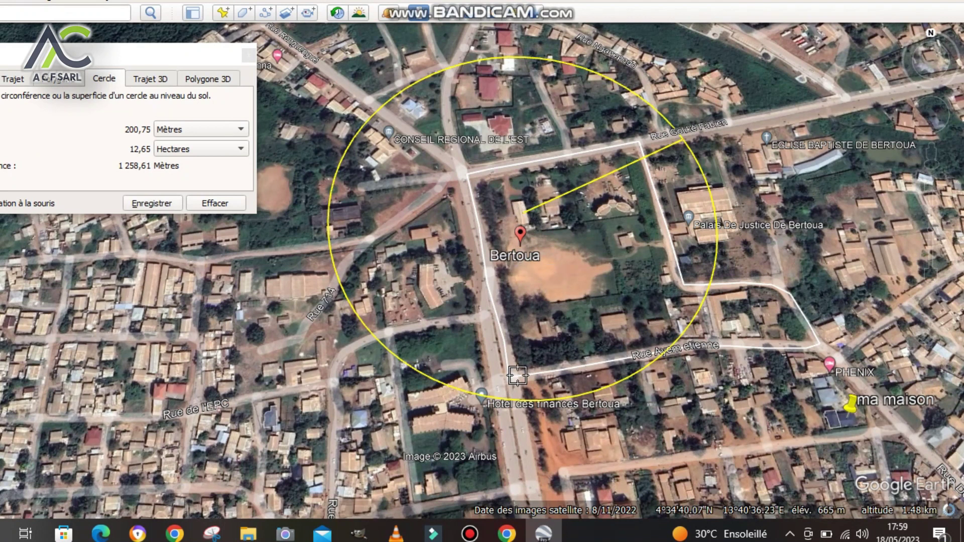
{"action": "left_click_drag", "start_coordinate": [521, 401], "coordinate": [520, 401]}
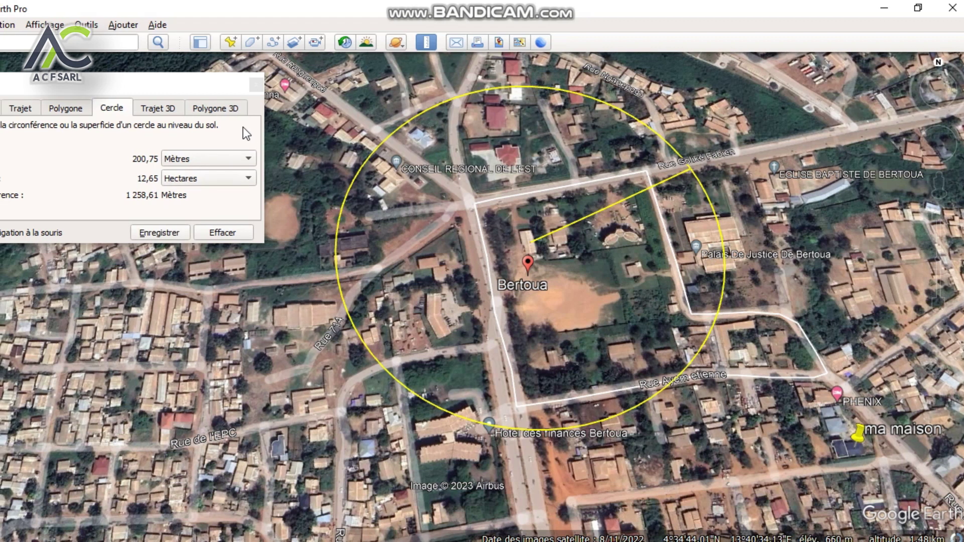
{"action": "left_click", "coordinate": [257, 85]}
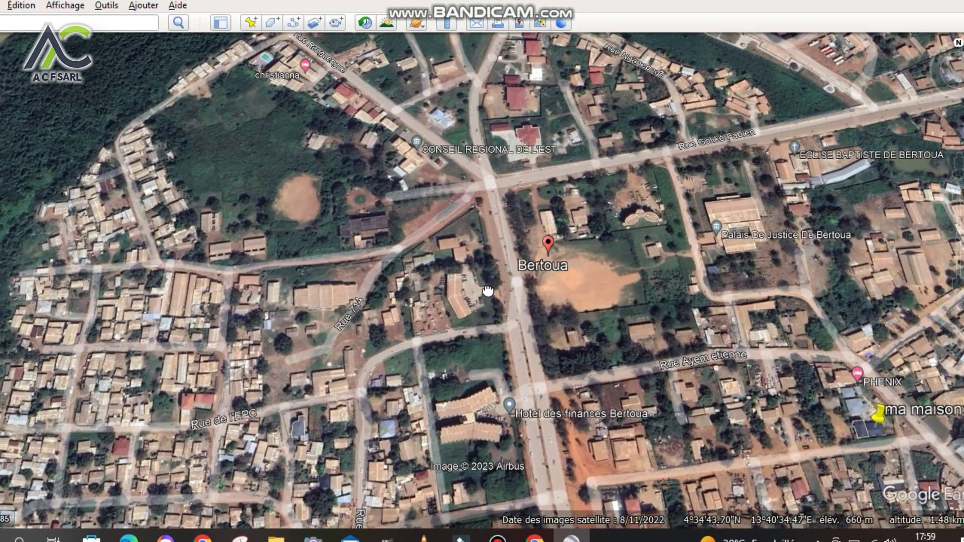
- Save the map view around the N1 road and HOTEL UNIVERSEL BERTOUA as a JPEG image named bertoua on the desktop (Bureau)
{"action": "left_click_drag", "start_coordinate": [468, 289], "coordinate": [400, 247]}
{"action": "left_click_drag", "start_coordinate": [545, 274], "coordinate": [389, 226]}
{"action": "left_click_drag", "start_coordinate": [649, 325], "coordinate": [568, 194]}
{"action": "left_click_drag", "start_coordinate": [528, 364], "coordinate": [512, 221]}
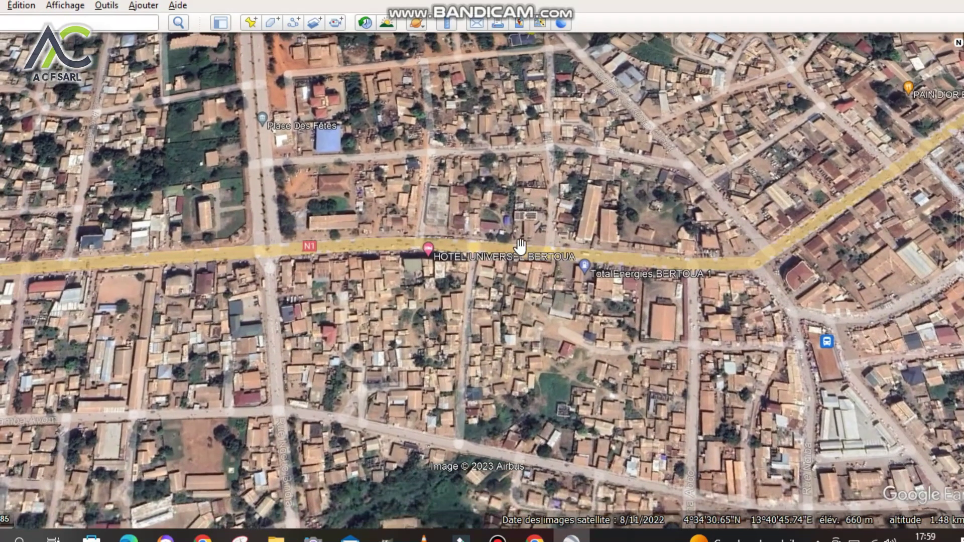
{"action": "left_click_drag", "start_coordinate": [350, 201], "coordinate": [335, 227]}
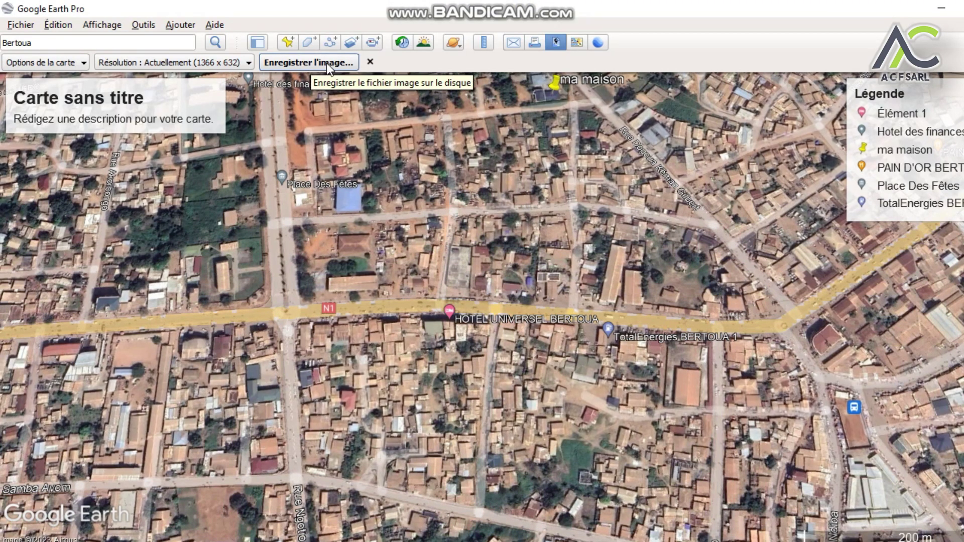
{"action": "left_click", "coordinate": [345, 63]}
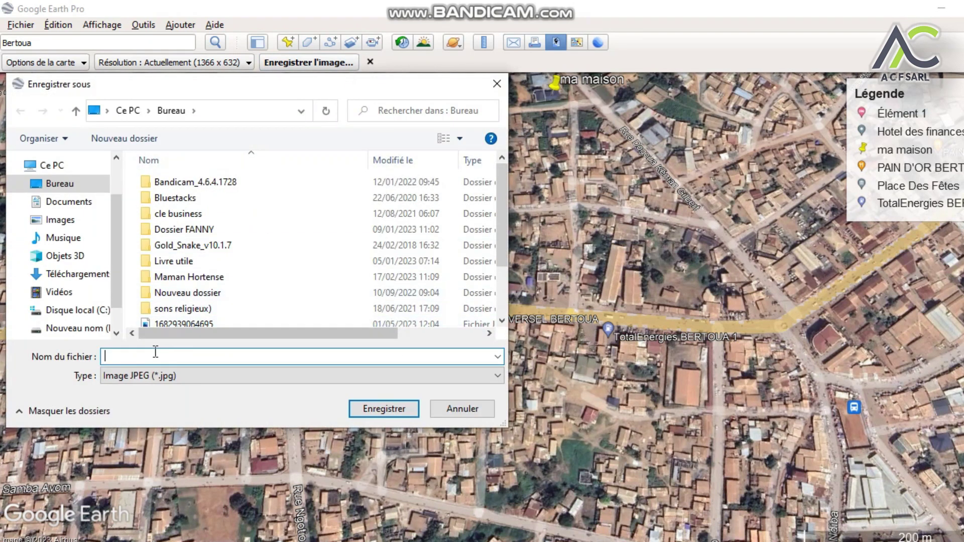
{"action": "left_click", "coordinate": [67, 189]}
{"action": "left_click", "coordinate": [160, 357]}
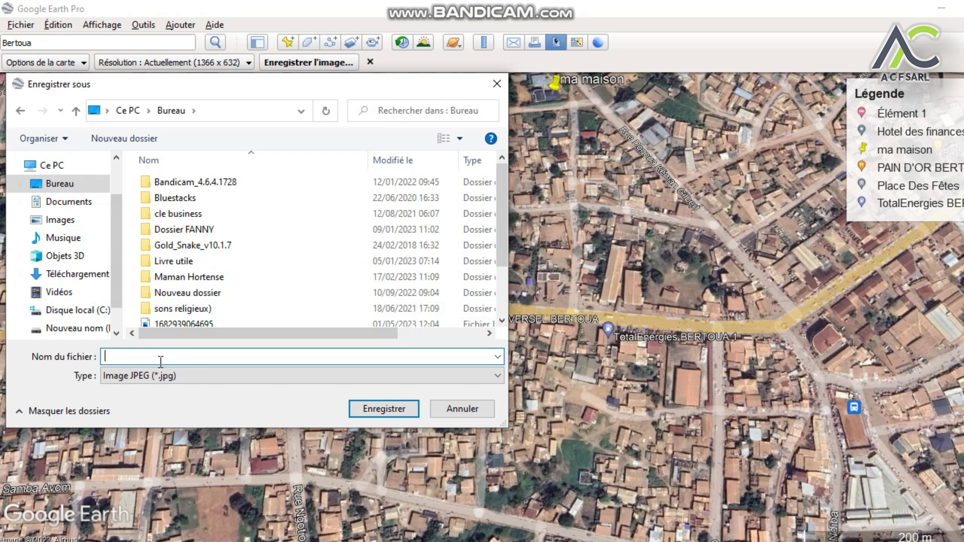
{"action": "type", "text": "bertoua"}
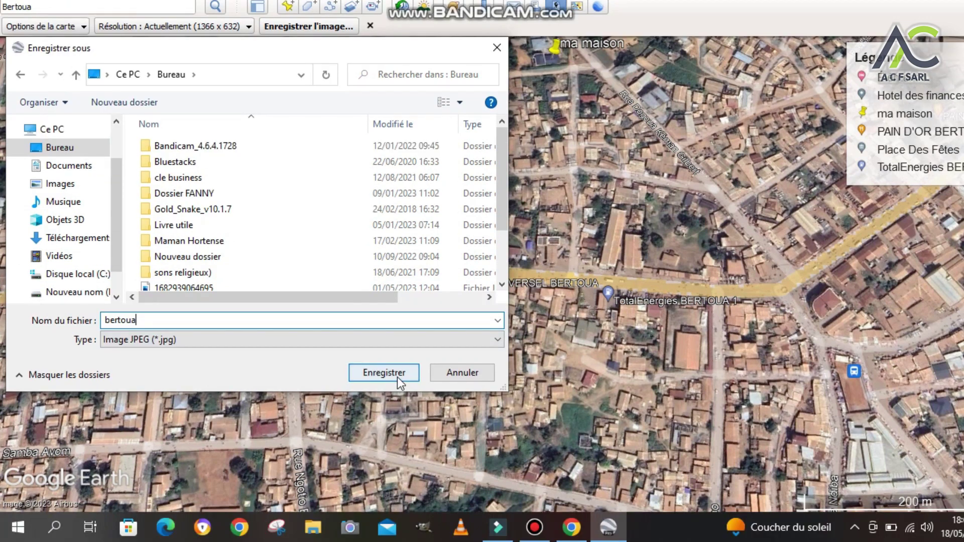
{"action": "left_click", "coordinate": [397, 377]}
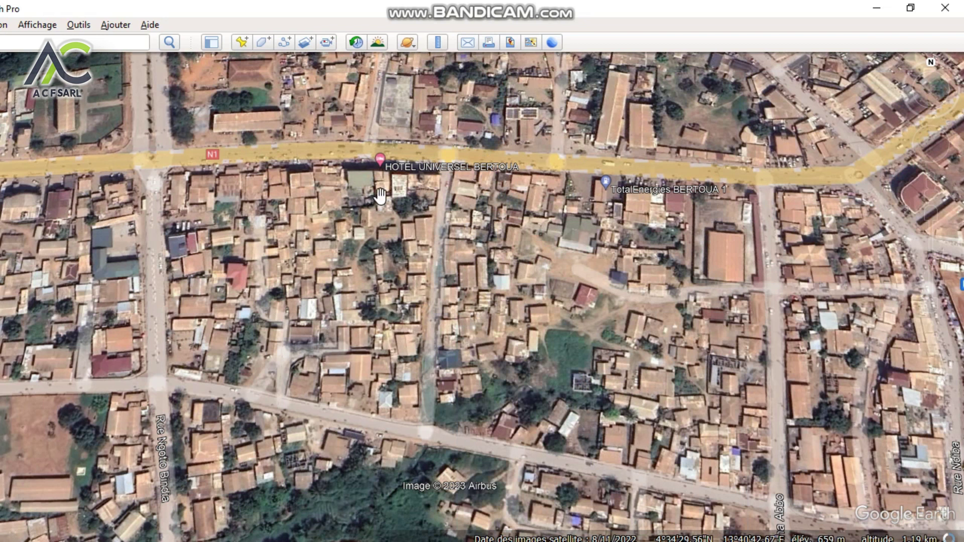
- View the historical imagery of the area around the N1 road back to 1985 and return to 11/2022
{"action": "left_click", "coordinate": [356, 43]}
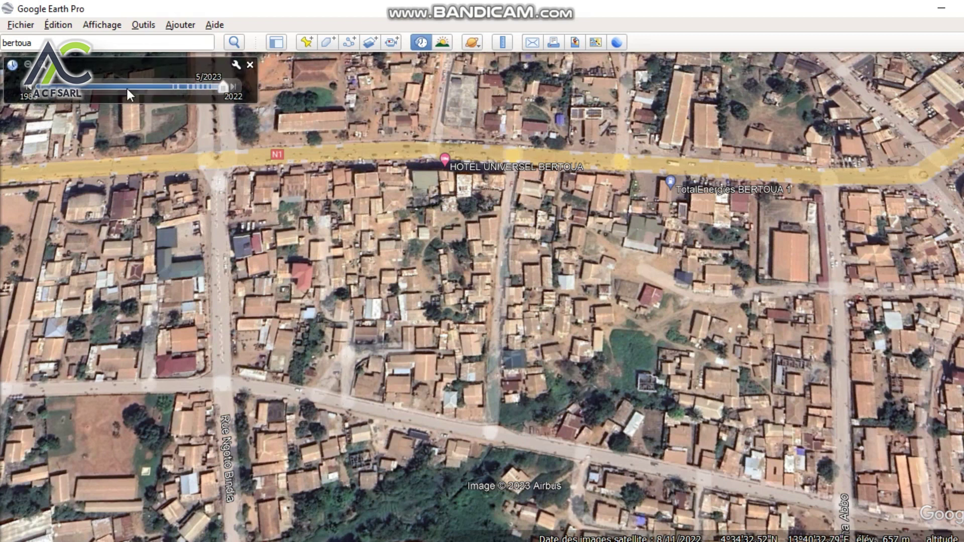
{"action": "left_click_drag", "start_coordinate": [225, 87], "coordinate": [77, 98]}
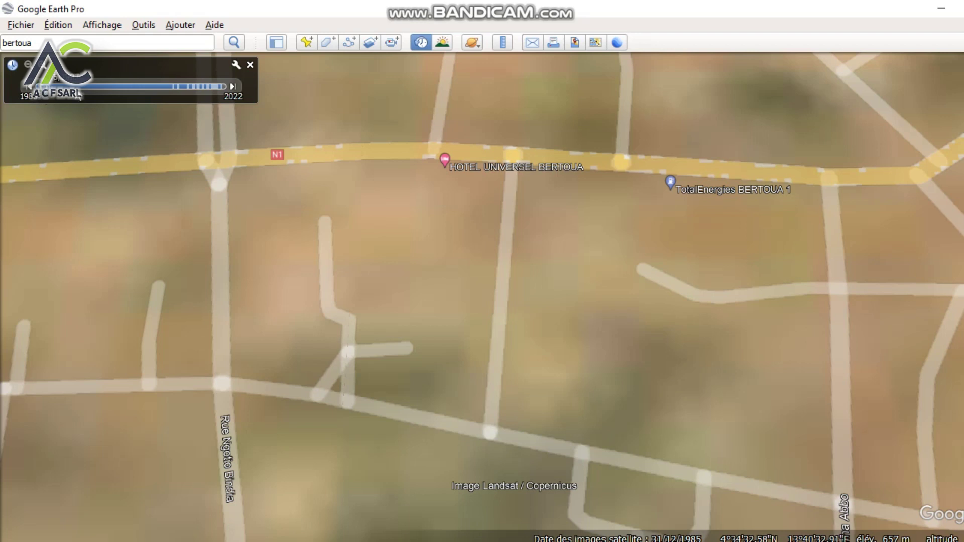
{"action": "left_click_drag", "start_coordinate": [144, 90], "coordinate": [78, 97]}
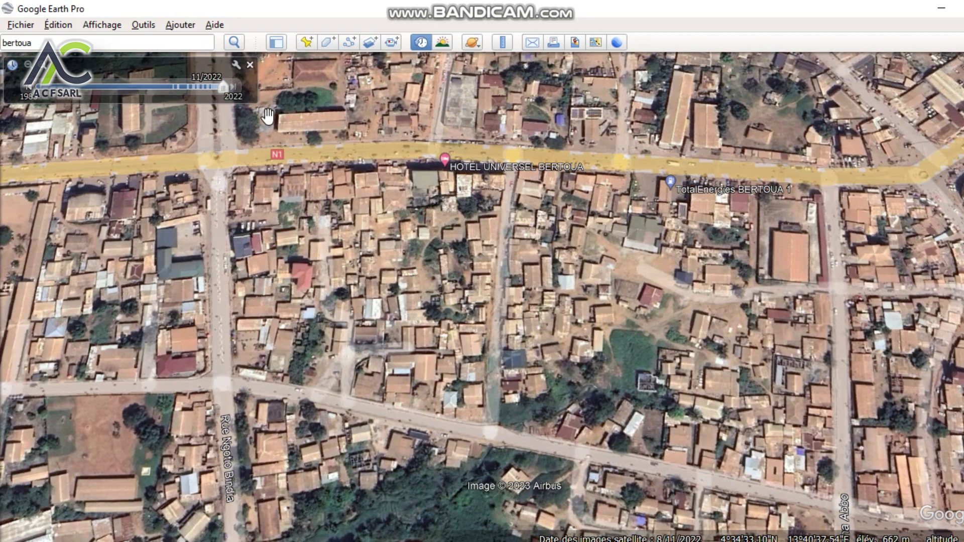
- Open the tour recording controls and close them without recording a tour
{"action": "left_click", "coordinate": [393, 44]}
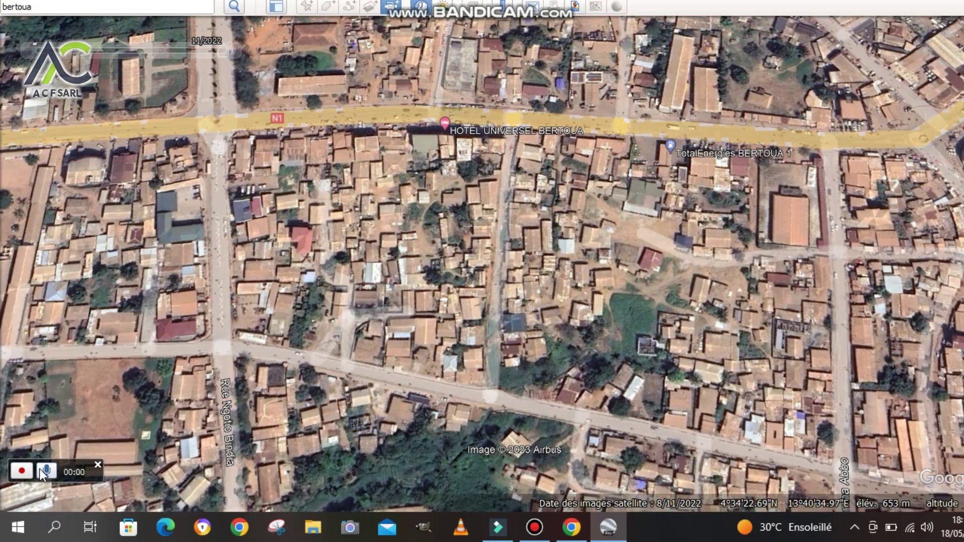
{"action": "left_click_drag", "start_coordinate": [470, 337], "coordinate": [492, 290]}
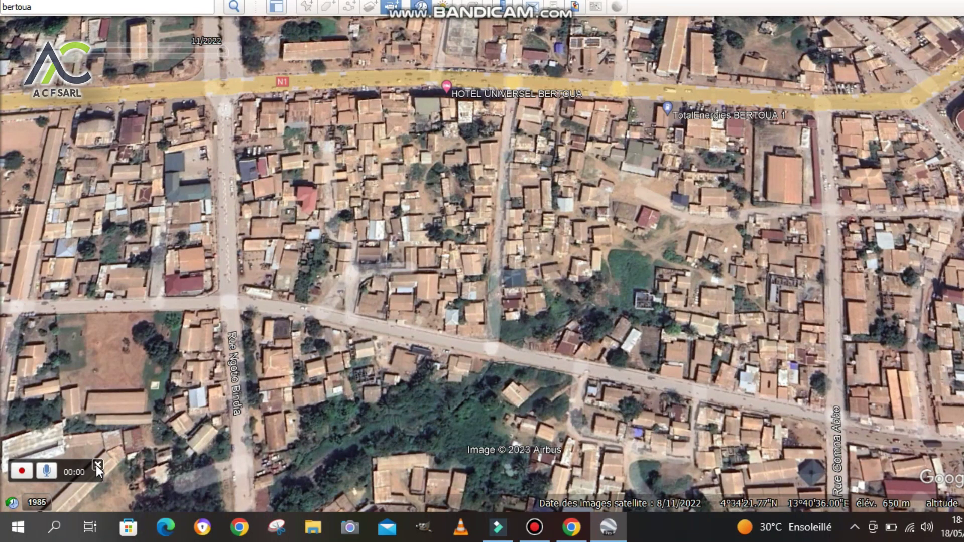
{"action": "left_click", "coordinate": [97, 466]}
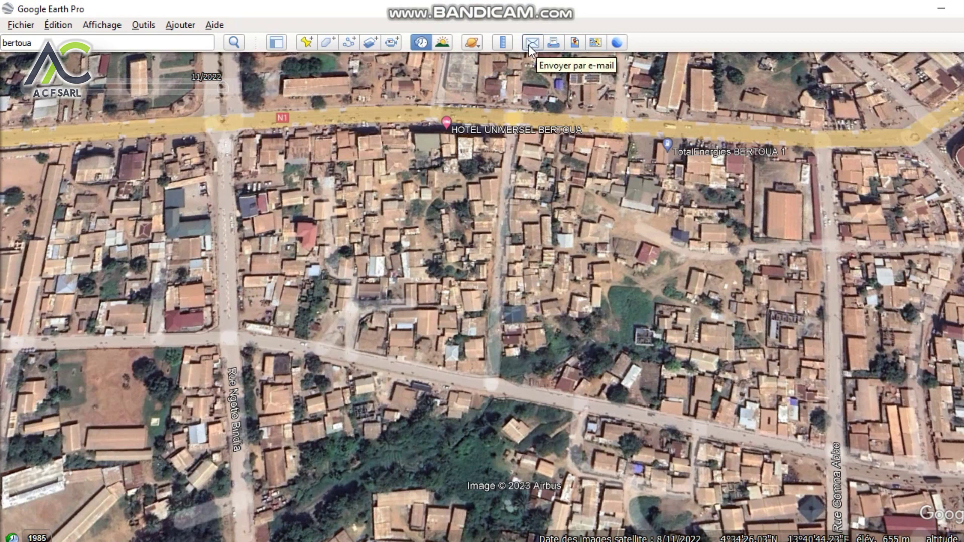
- Add a placemark, move it onto the orange-roofed building southeast of TotalEnergies BERTOUA 1, and dismiss it without saving
{"action": "left_click", "coordinate": [308, 42]}
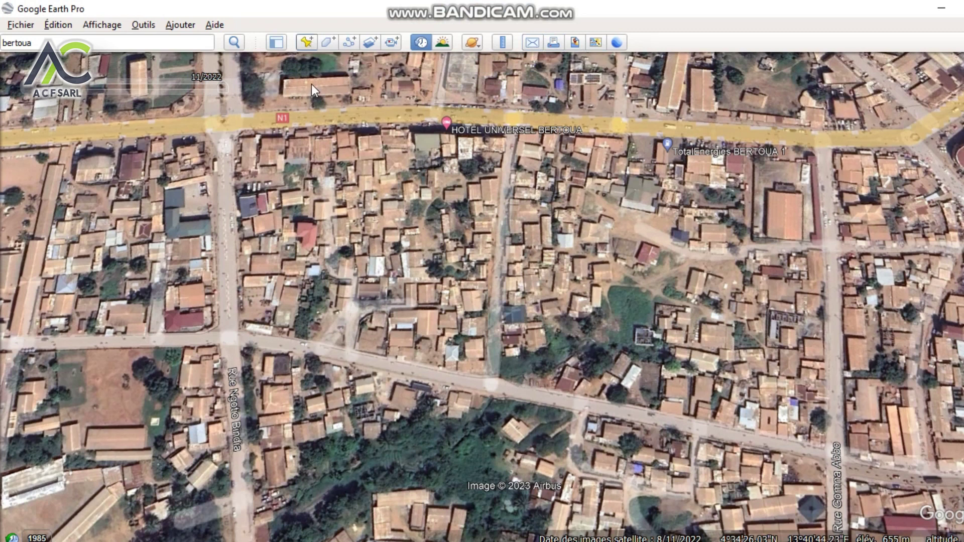
{"action": "left_click_drag", "start_coordinate": [519, 296], "coordinate": [791, 229]}
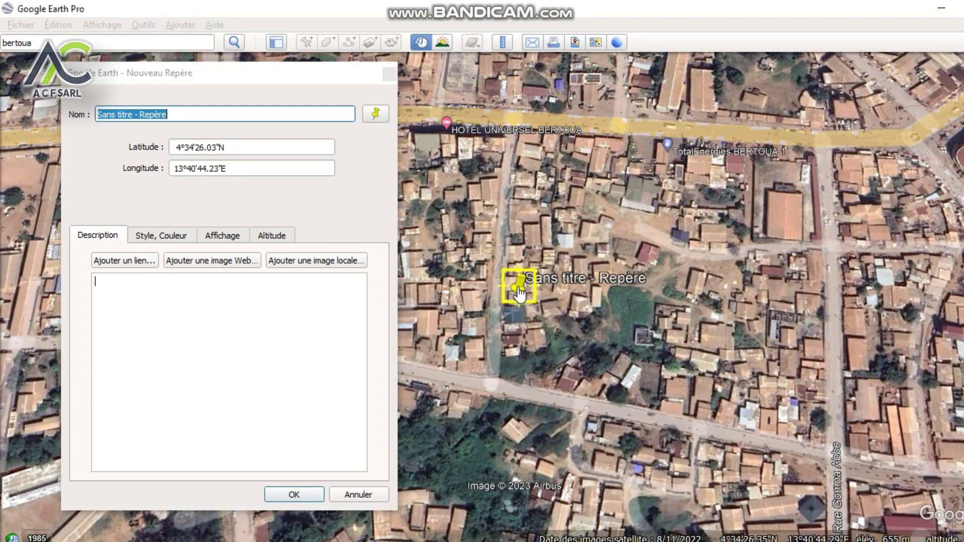
{"action": "left_click_drag", "start_coordinate": [727, 228], "coordinate": [726, 223]}
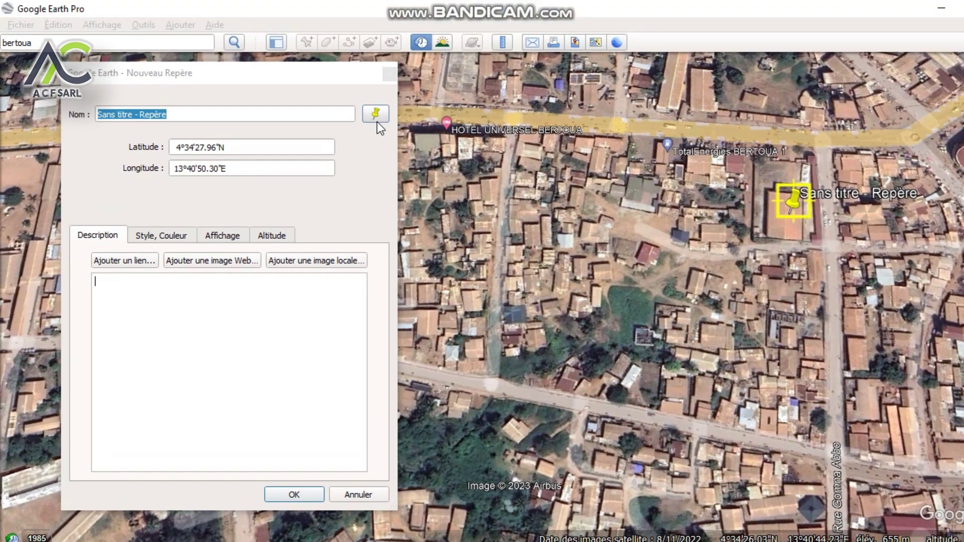
{"action": "left_click", "coordinate": [390, 74]}
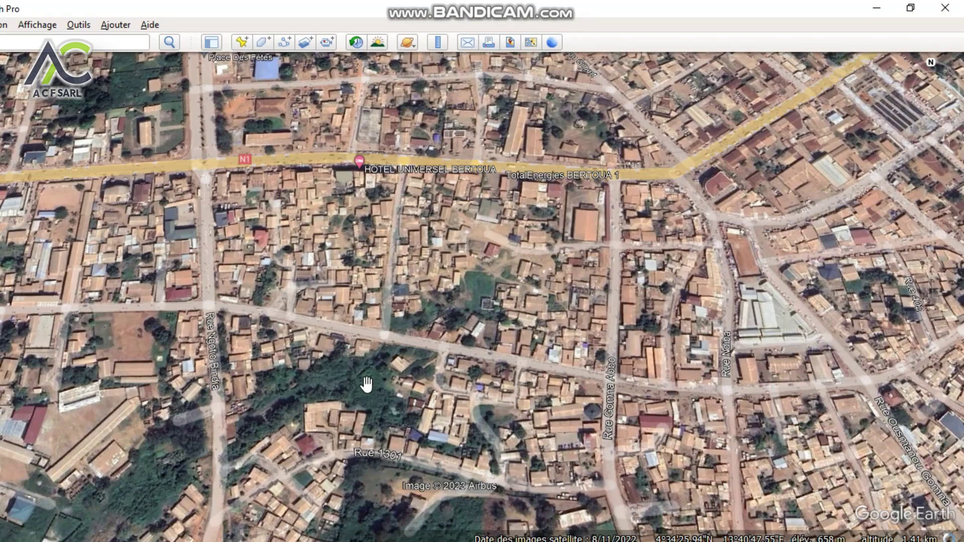
{"action": "left_click_drag", "start_coordinate": [365, 387], "coordinate": [363, 301]}
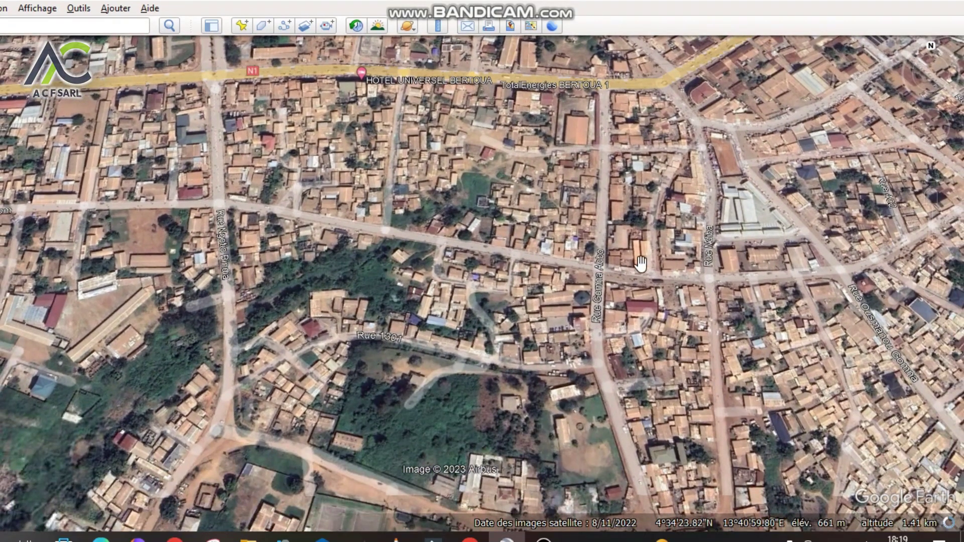
{"action": "mouse_move", "coordinate": [934, 290]}
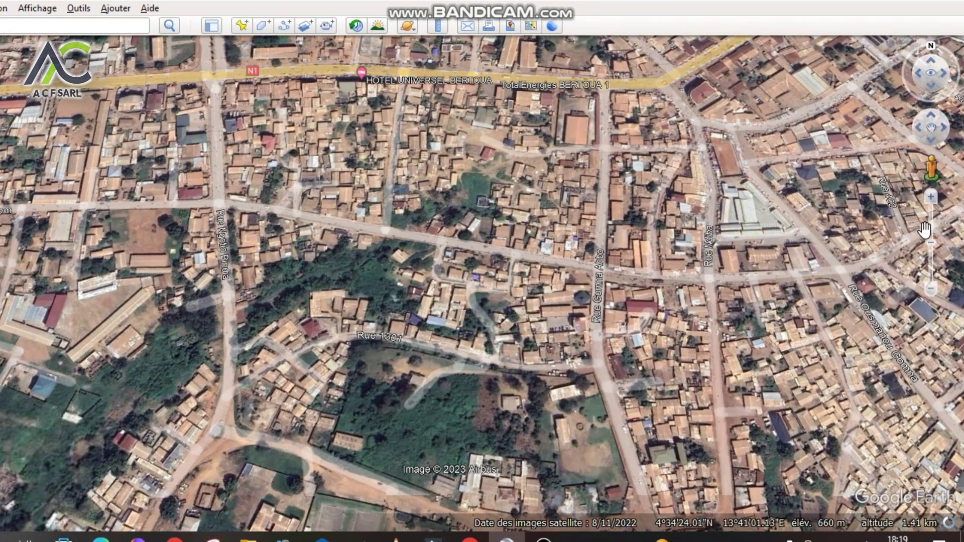
{"action": "left_click", "coordinate": [931, 289]}
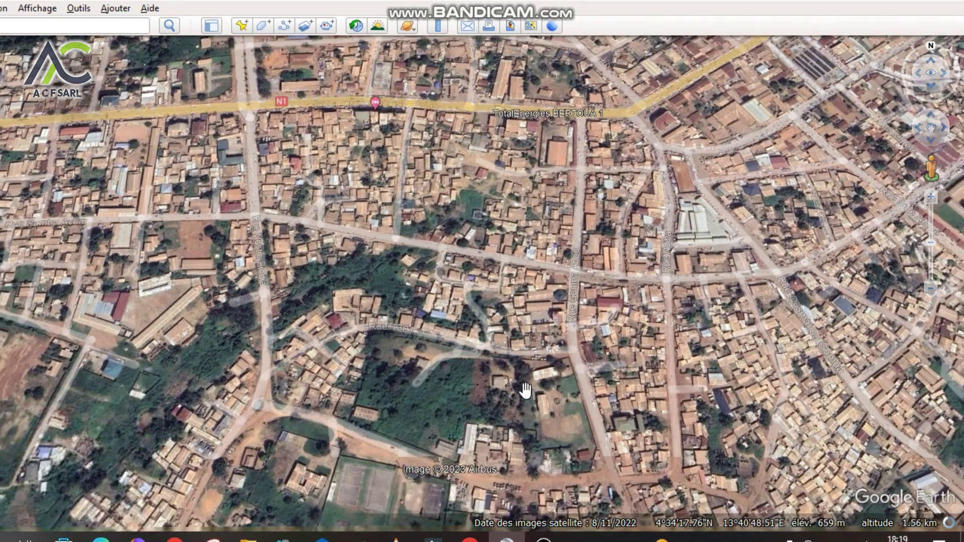
{"action": "left_click_drag", "start_coordinate": [525, 386], "coordinate": [529, 334]}
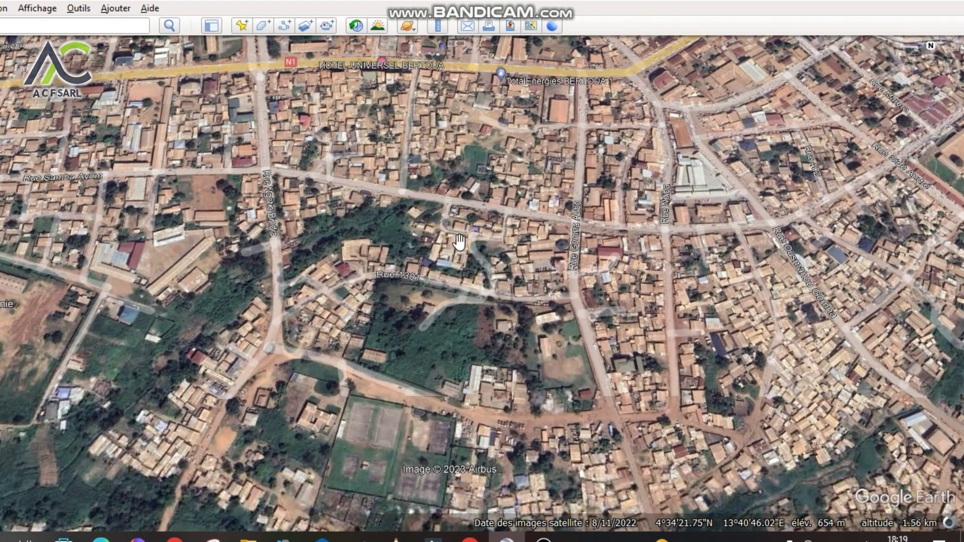
- Start the flight simulator with the SR22 aircraft from the current view over Bertoua near Complexe Sportif De Ligaza
{"action": "left_click_drag", "start_coordinate": [435, 251], "coordinate": [447, 275]}
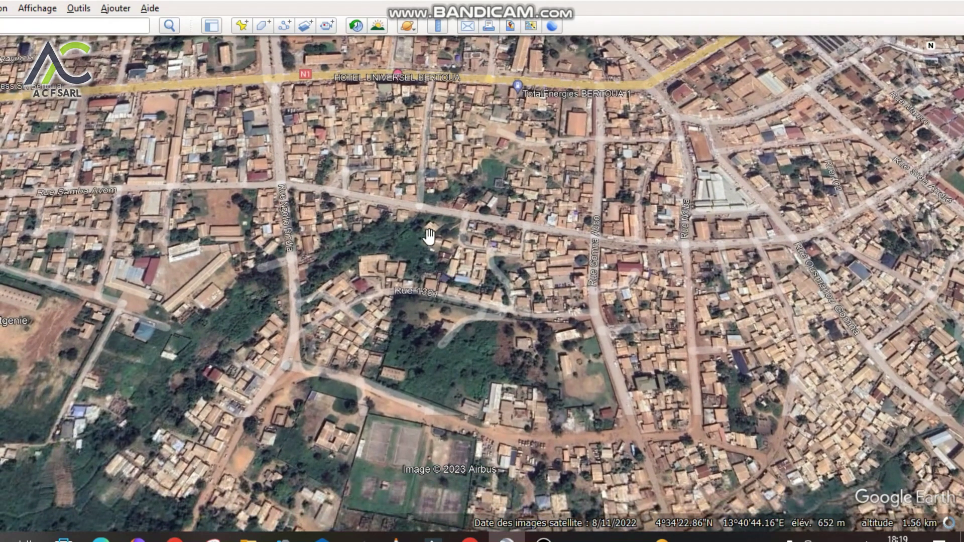
{"action": "left_click_drag", "start_coordinate": [424, 245], "coordinate": [365, 254]}
{"action": "left_click_drag", "start_coordinate": [430, 318], "coordinate": [431, 228]}
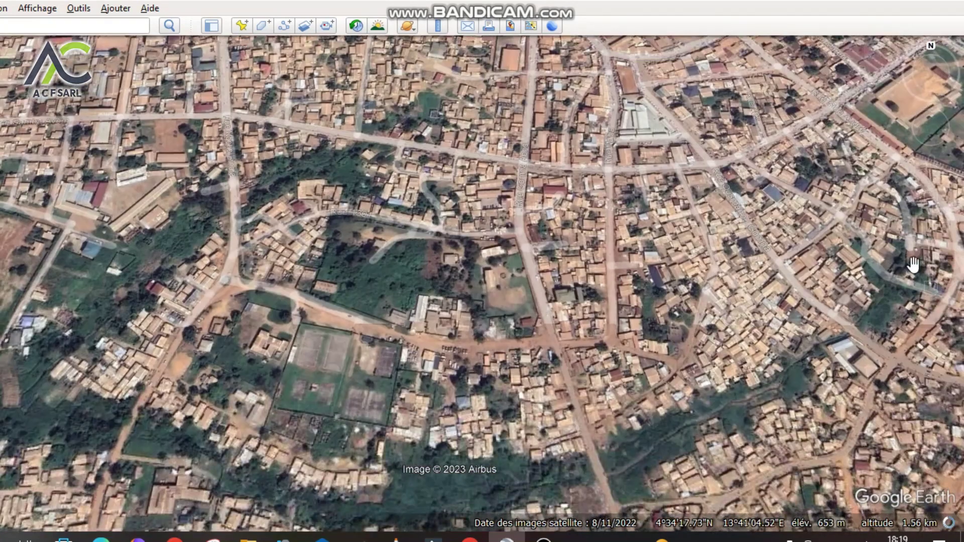
{"action": "left_click", "coordinate": [931, 286]}
{"action": "left_click_drag", "start_coordinate": [420, 348], "coordinate": [410, 326]}
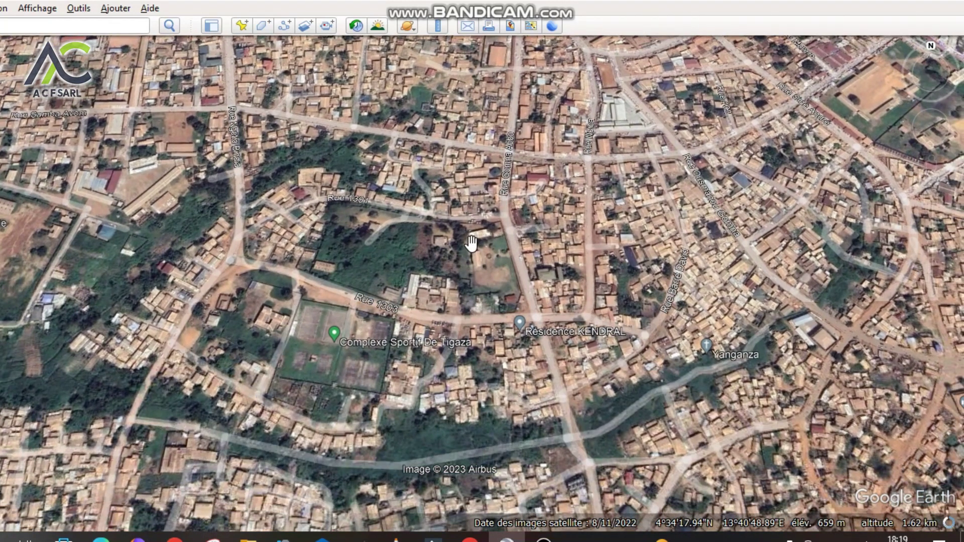
{"action": "key", "text": "ctrl+alt+a"}
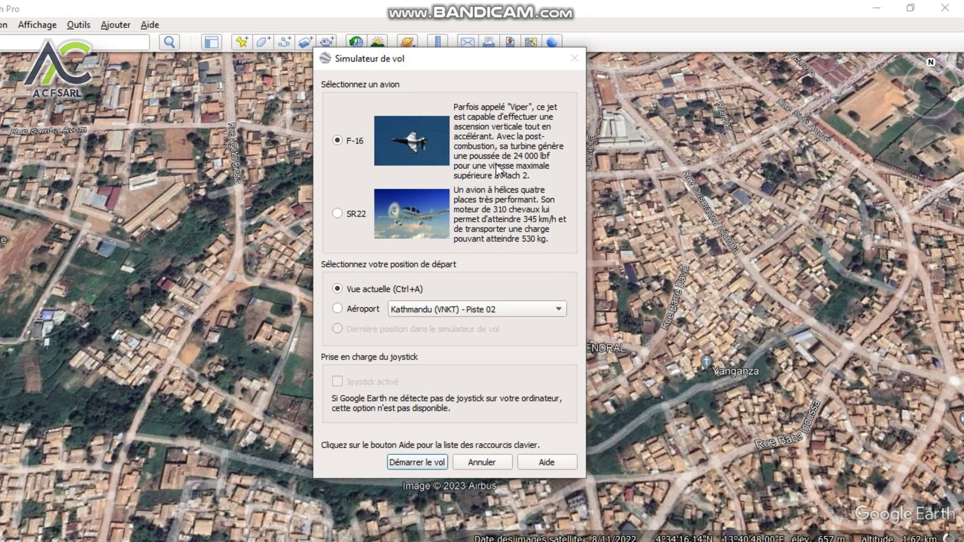
{"action": "left_click", "coordinate": [341, 213]}
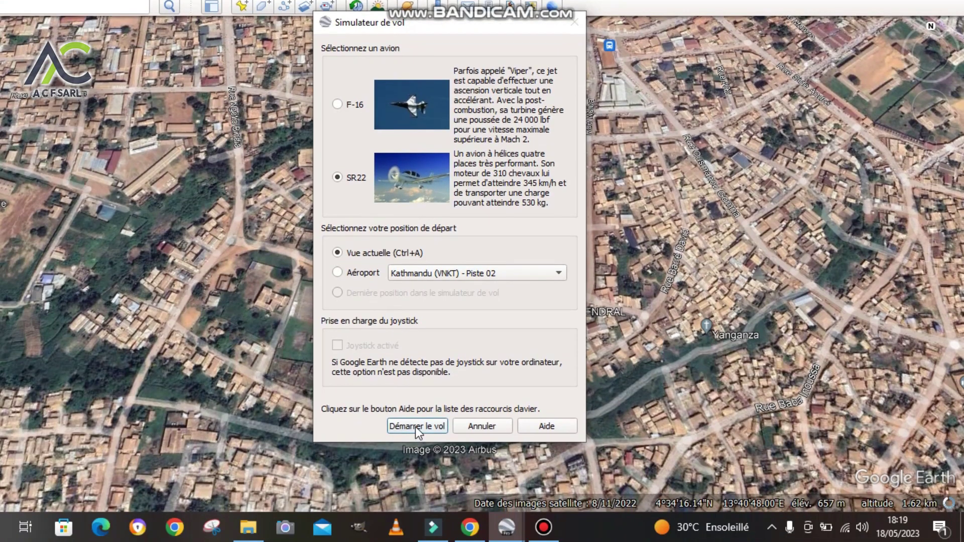
{"action": "left_click", "coordinate": [416, 427]}
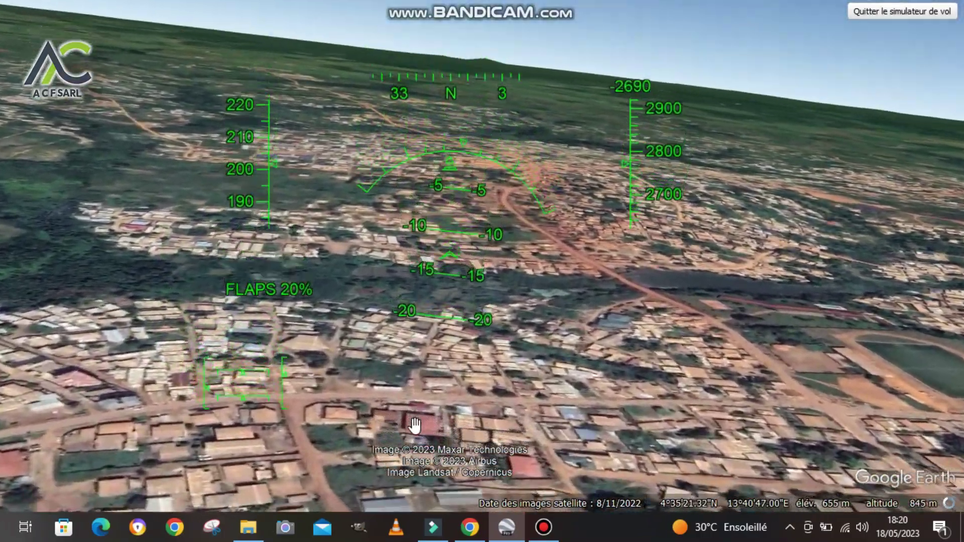
- Steer the SR22 over the town, resuming the flight after a crash, and quit the flight simulator
{"action": "key", "text": "Right"}
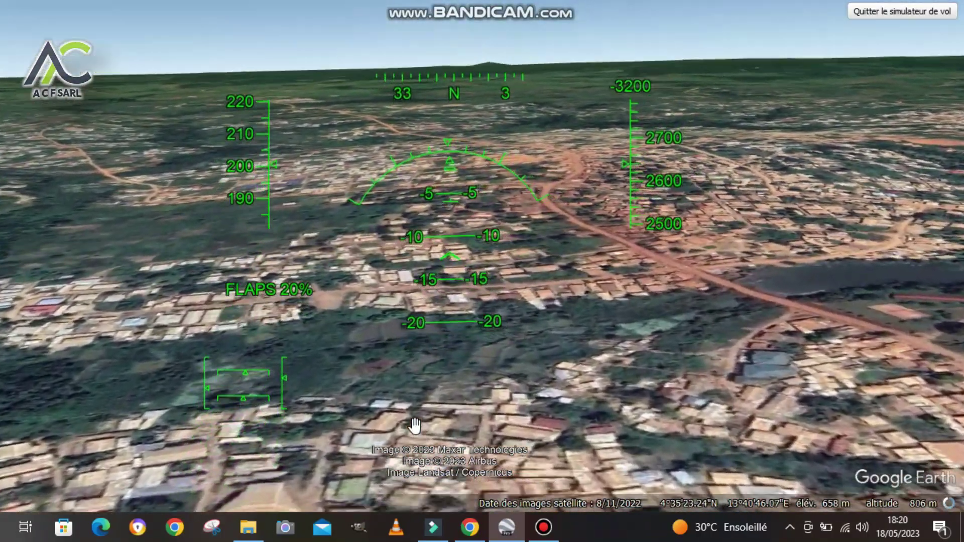
{"action": "key", "text": "Down"}
{"action": "key", "text": "Left"}
{"action": "key", "text": "Left"}
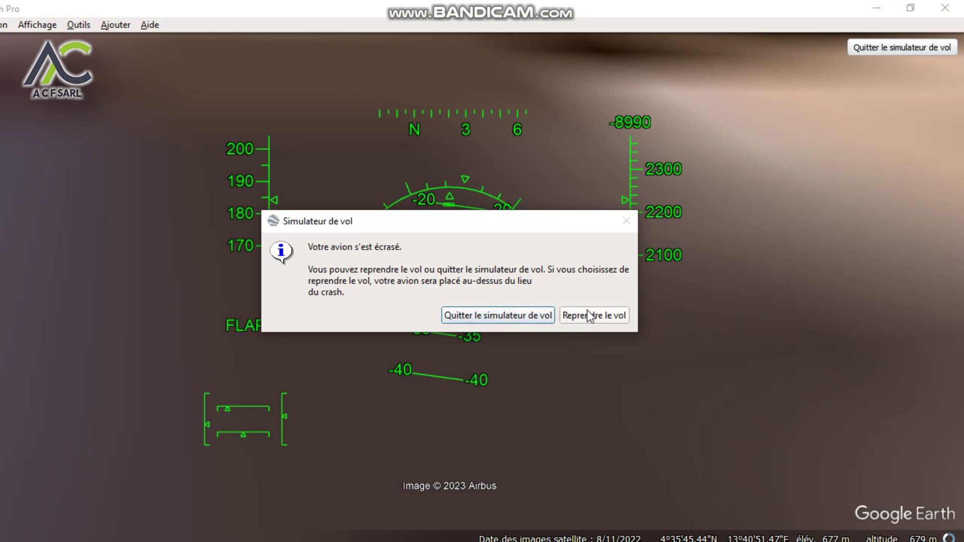
{"action": "left_click", "coordinate": [602, 315]}
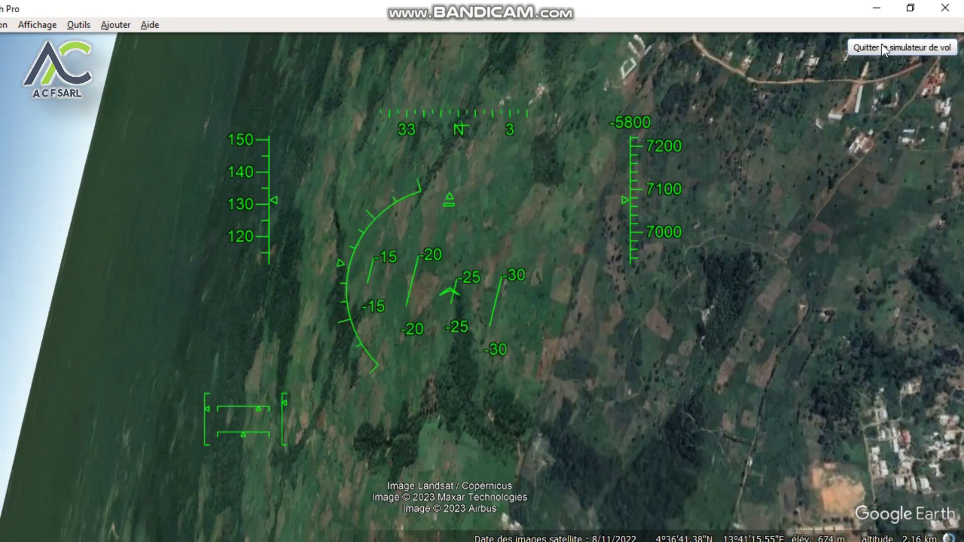
{"action": "left_click", "coordinate": [881, 48]}
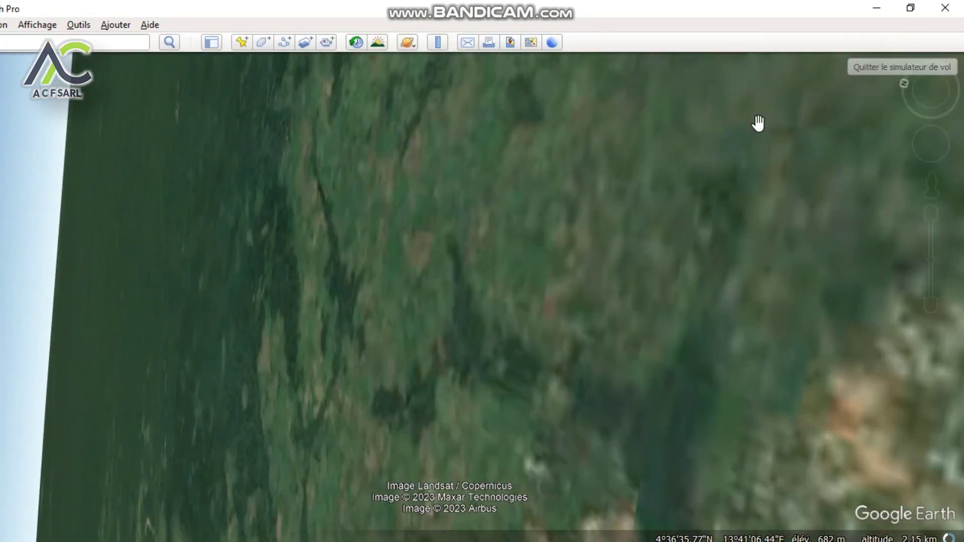
- Show the sidebar and fly to the saved placemark ma maison
{"action": "left_click_drag", "start_coordinate": [403, 406], "coordinate": [269, 274]}
{"action": "mouse_move", "coordinate": [705, 262]}
{"action": "left_mouse_down"}
{"action": "mouse_move", "coordinate": [495, 267]}
{"action": "mouse_move", "coordinate": [553, 263]}
{"action": "left_mouse_up"}
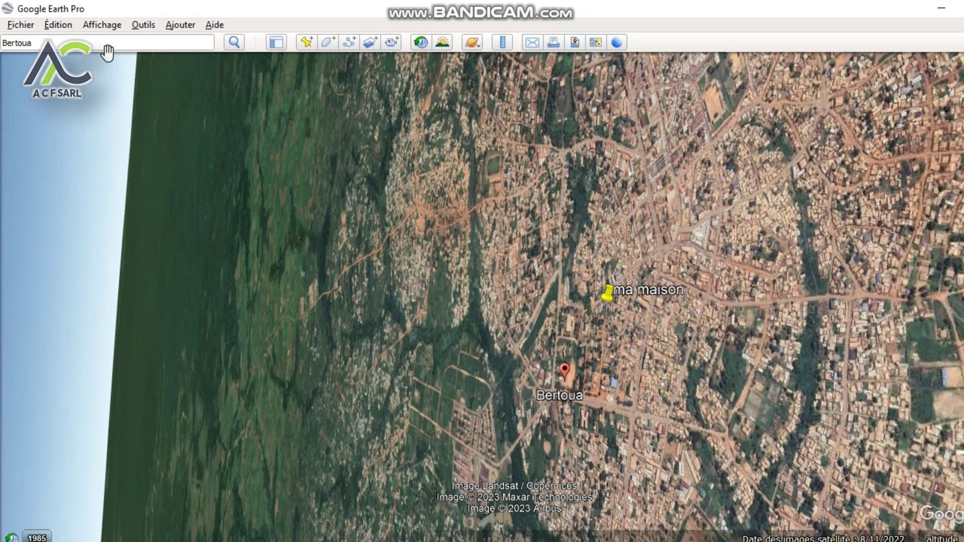
{"action": "key", "text": "ctrl+alt+b"}
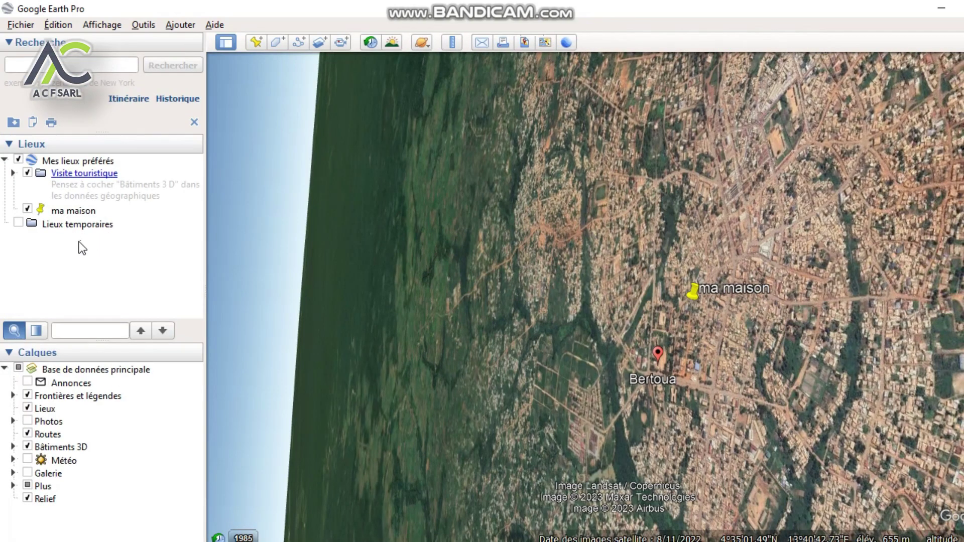
{"action": "double_click", "coordinate": [70, 211]}
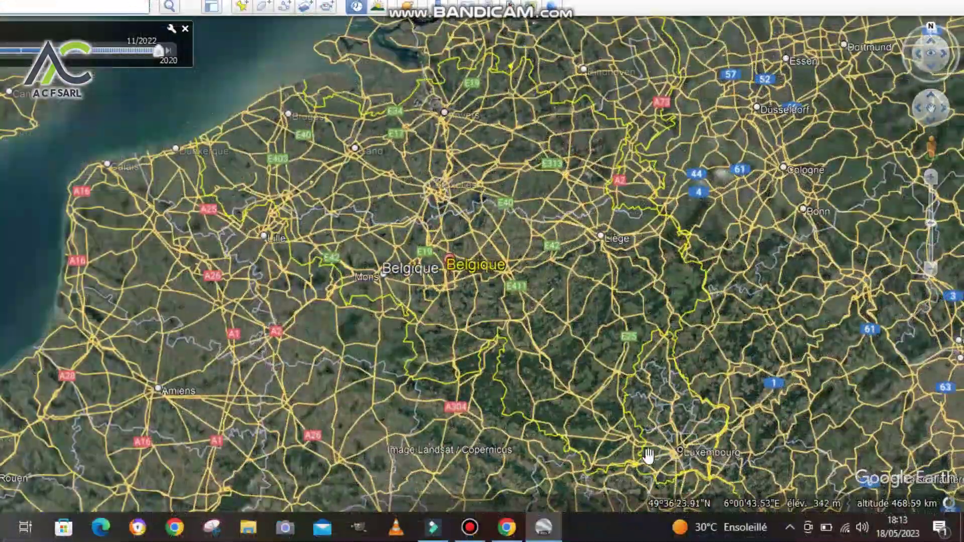
- Zoom in on Belgique on the map
{"action": "left_click", "coordinate": [932, 177]}
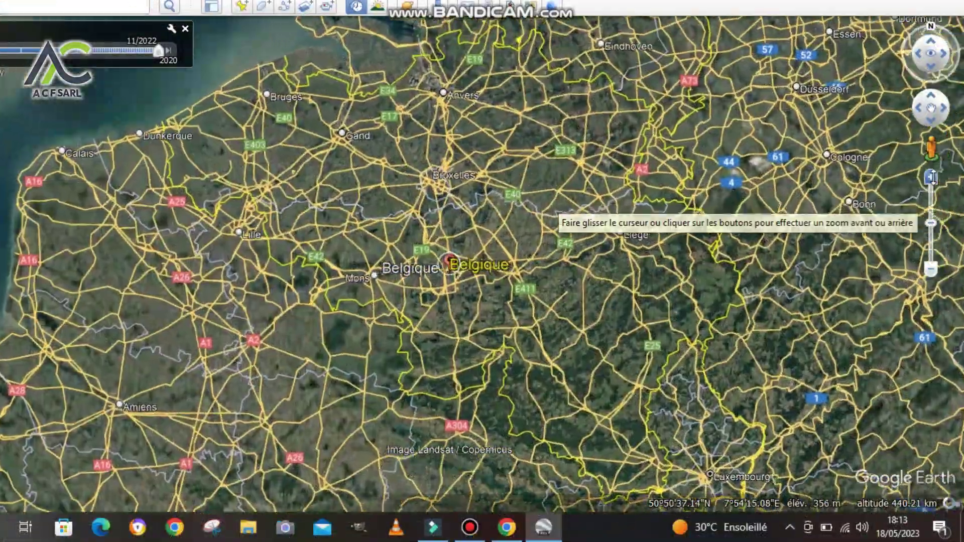